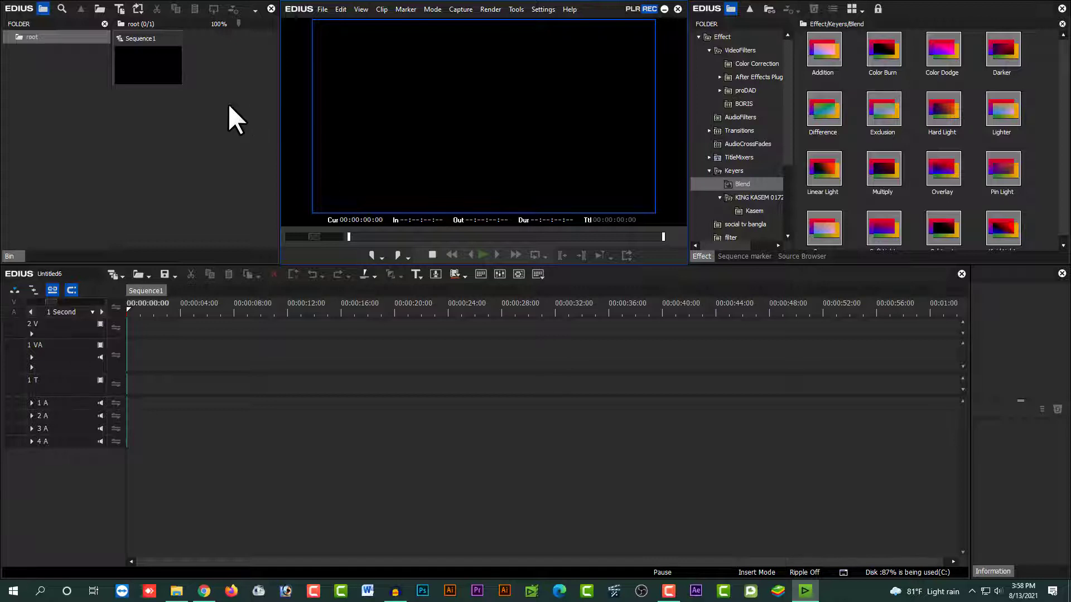
# Step: Import all four files from the camera snapshot folder into the root bin
pyautogui.doubleClick(212, 103)
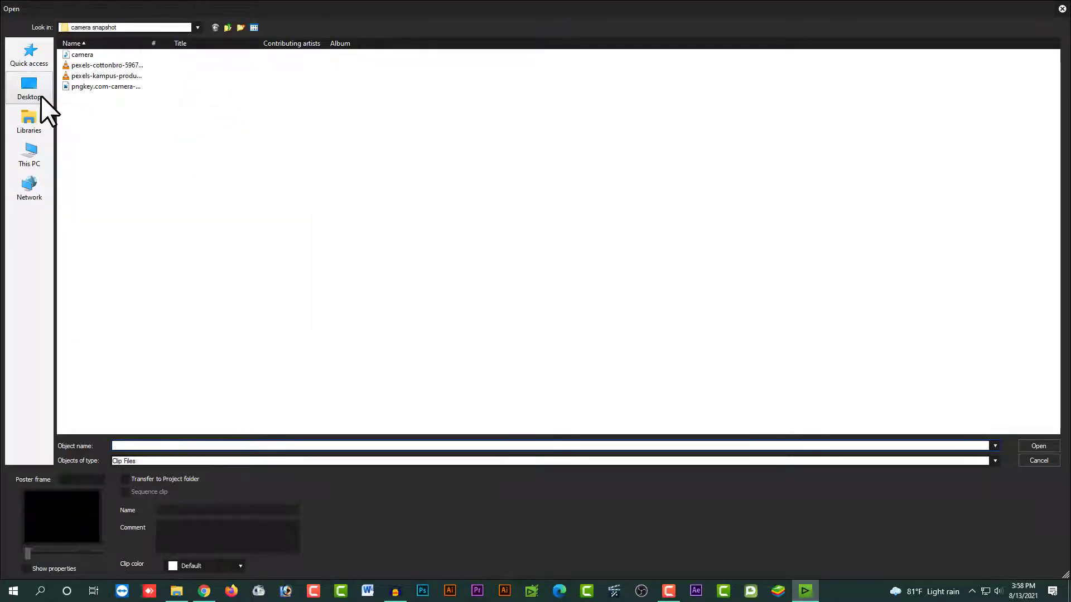
pyautogui.moveTo(185, 156); pyautogui.dragTo(57, 42)
pyautogui.click(1038, 445)
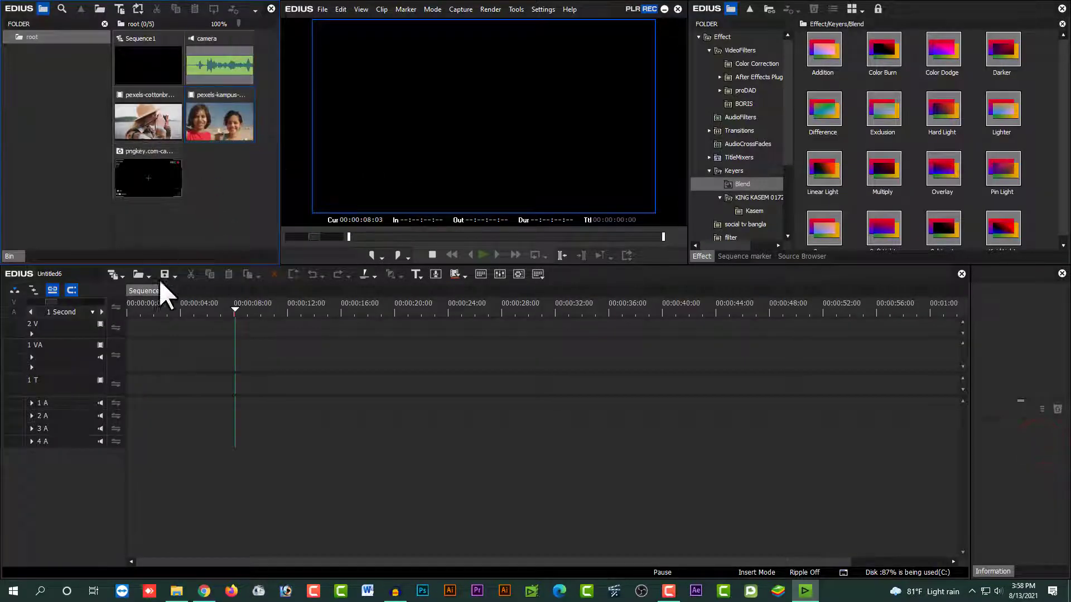
# Step: Add 3 V tracks above the 2 V track in the sequence
pyautogui.rightClick(67, 330)
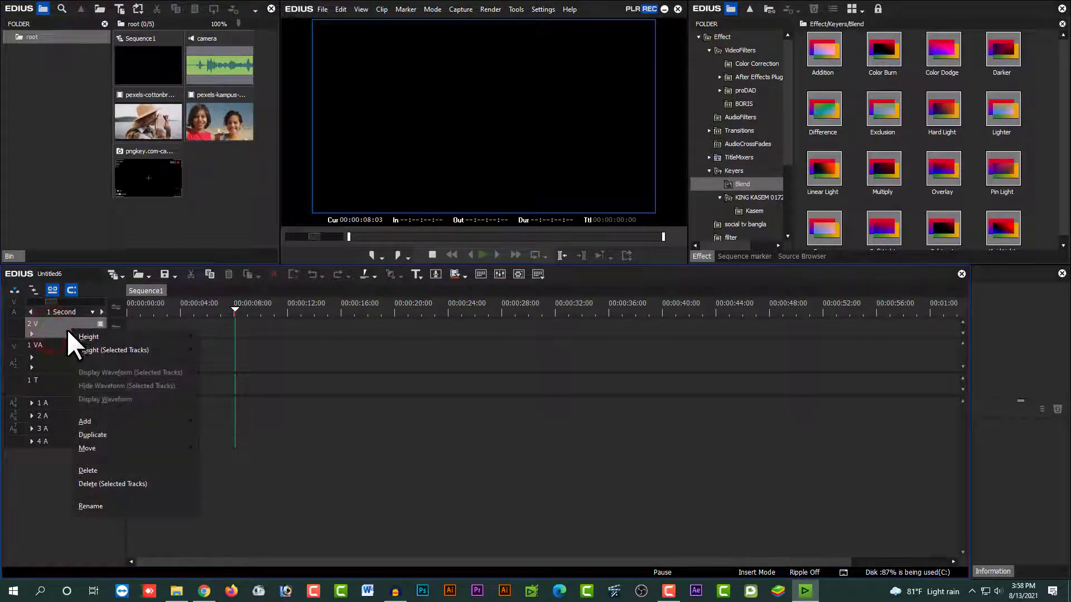
pyautogui.moveTo(142, 420)
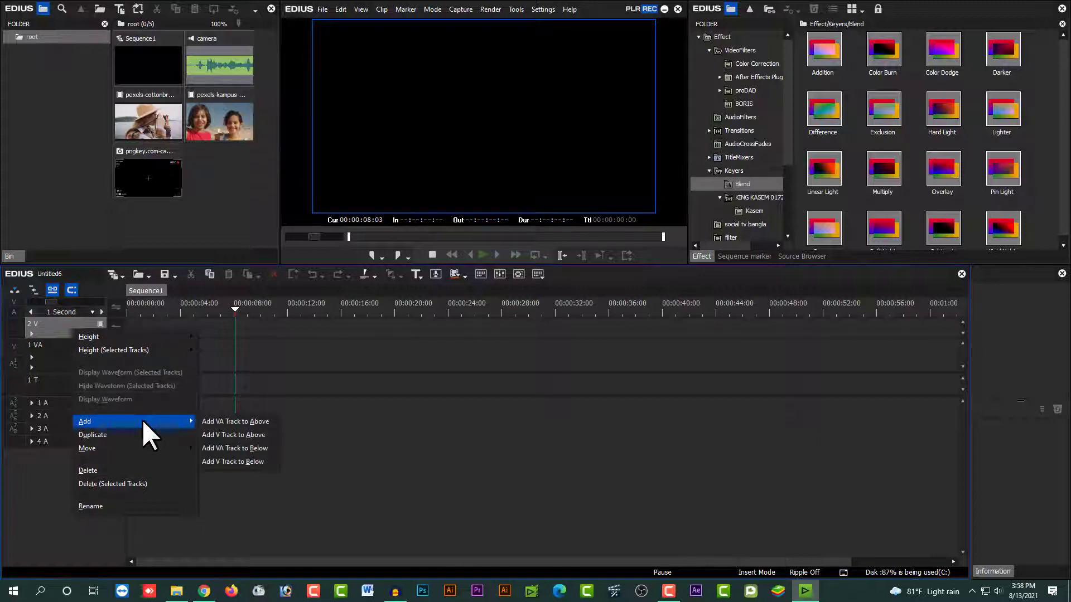
pyautogui.click(250, 434)
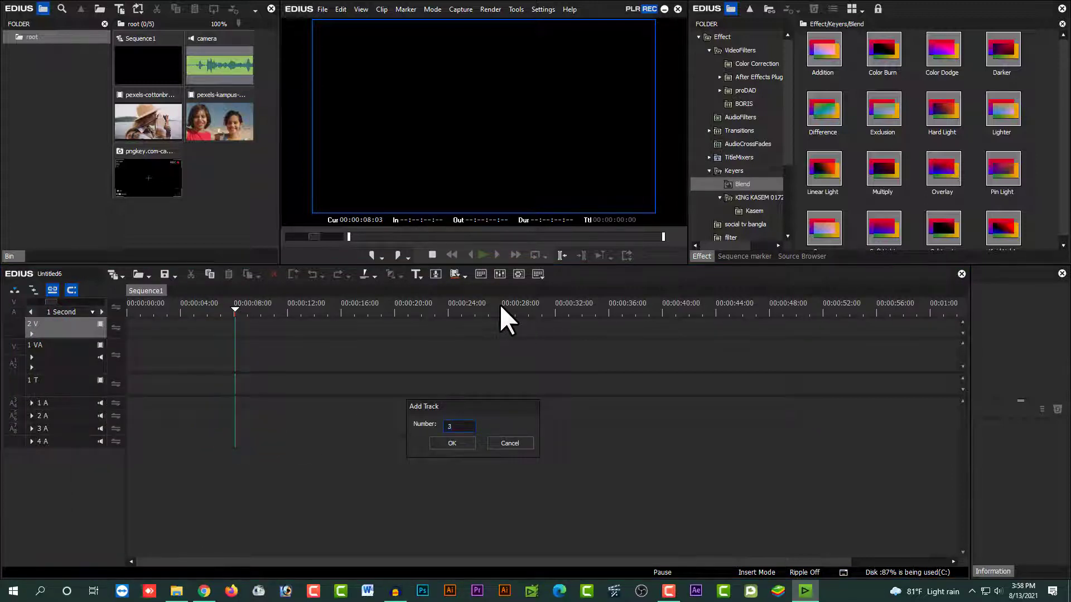
pyautogui.click(452, 444)
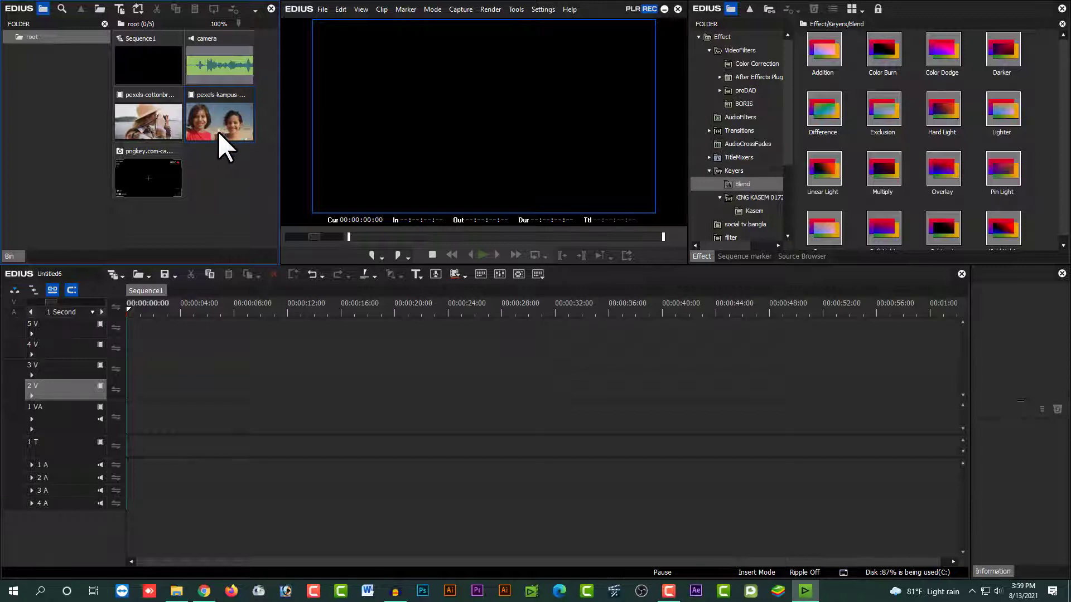
# Step: Place the pexels-kampus video clip at the start of the 1 VA track
pyautogui.moveTo(221, 129); pyautogui.dragTo(125, 407)
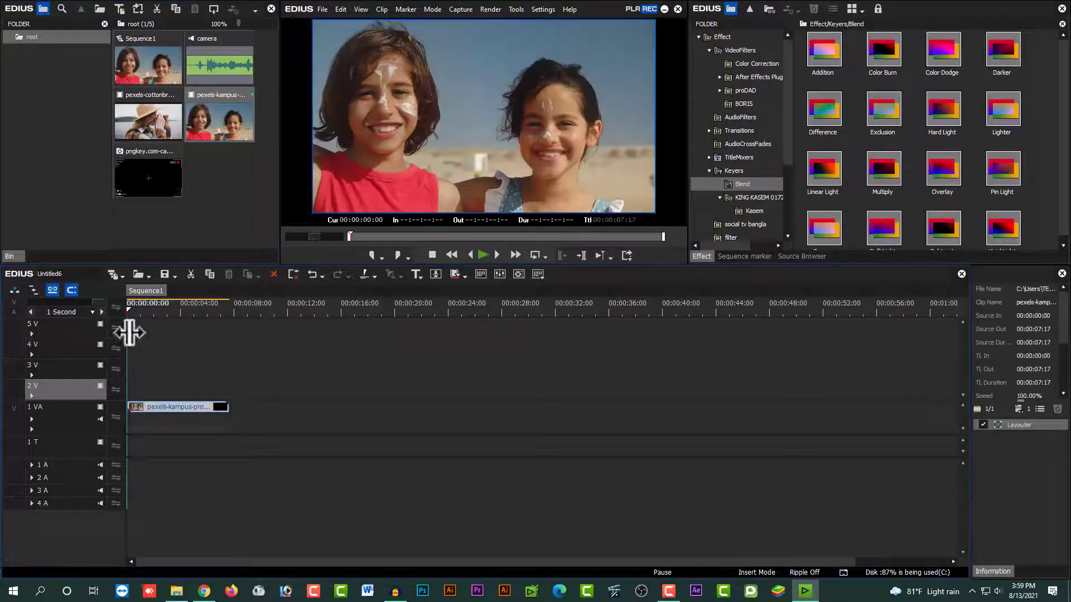
pyautogui.click(166, 310)
pyautogui.scroll(-1, 163, 359)
pyautogui.scroll(2, 163, 360)
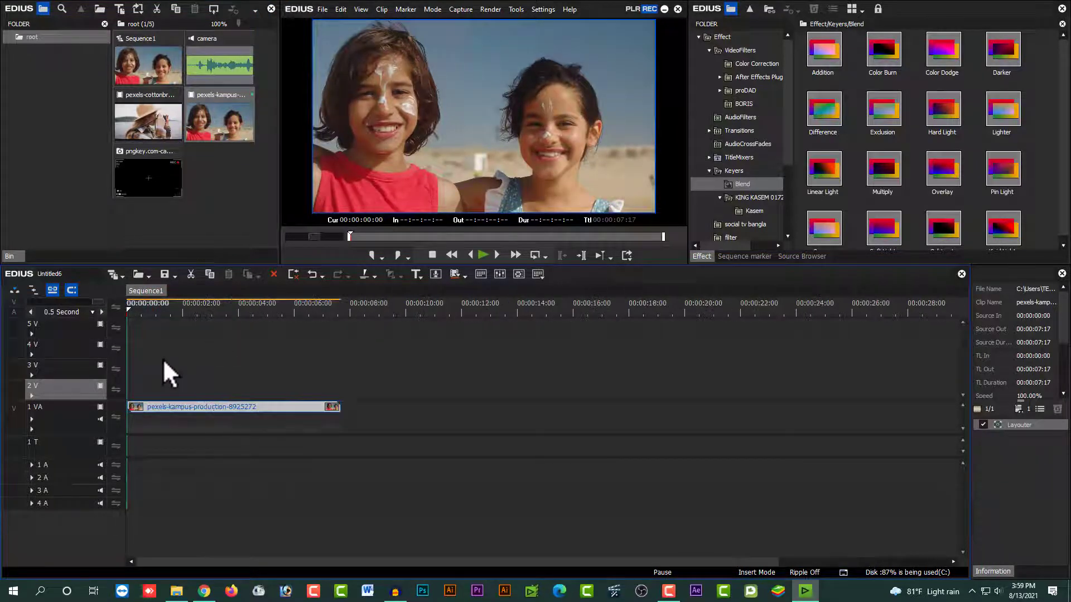
pyautogui.scroll(1, 163, 360)
pyautogui.scroll(1, 163, 360)
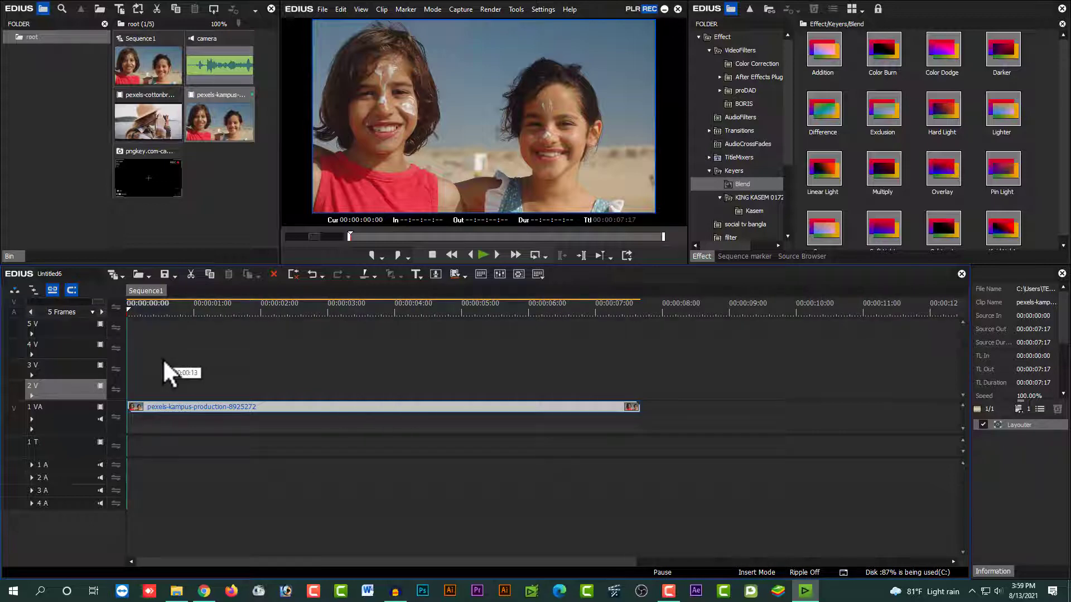
pyautogui.hotkey('ctrl', 'Tab')
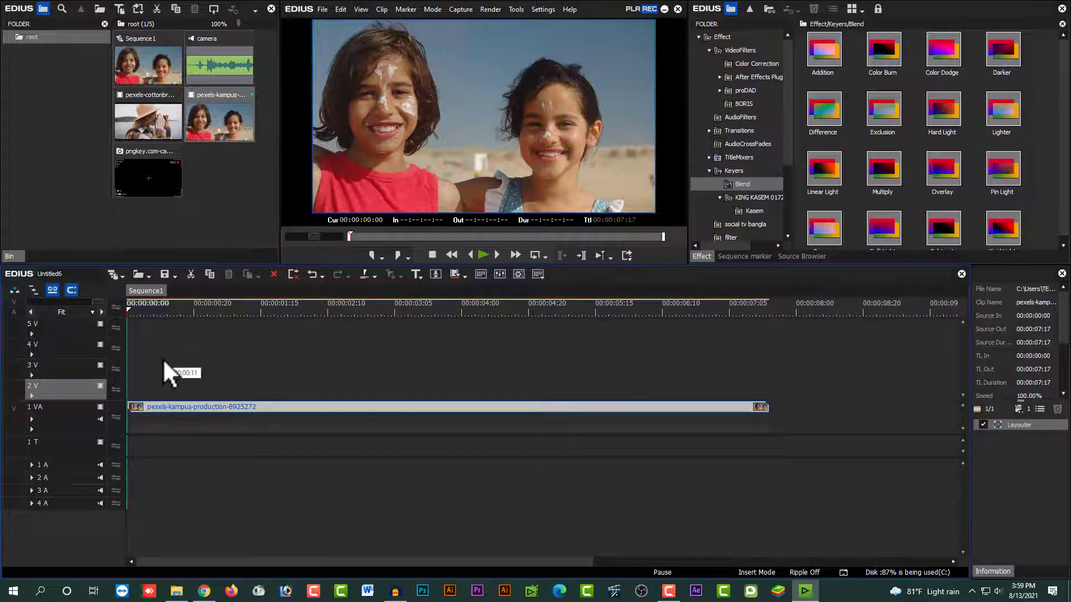
pyautogui.hotkey('ctrl', 'Tab')
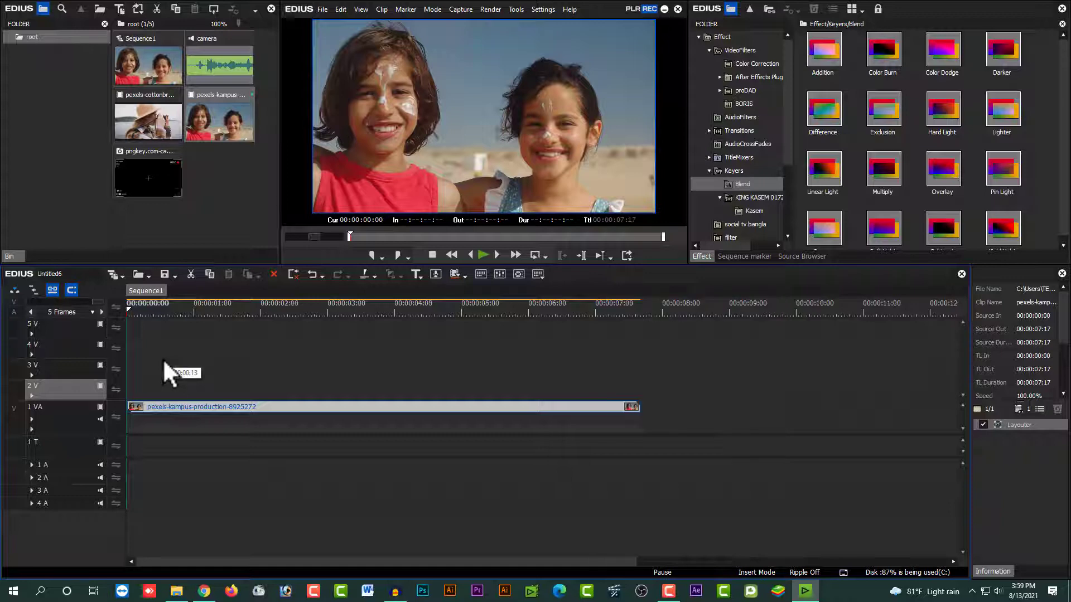
pyautogui.hotkey('ctrl', 'Tab')
pyautogui.hotkey('ctrl', 'Tab')
pyautogui.hotkey('ctrl', 'Tab')
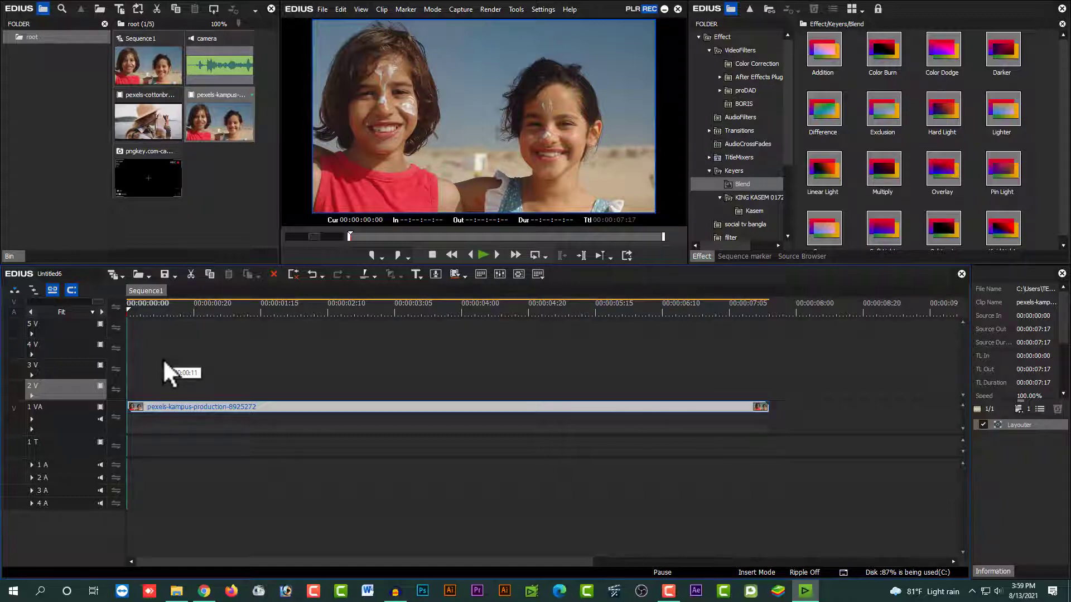
pyautogui.scroll(1, 164, 362)
pyautogui.hotkey('ctrl', 'Tab')
pyautogui.click(256, 386)
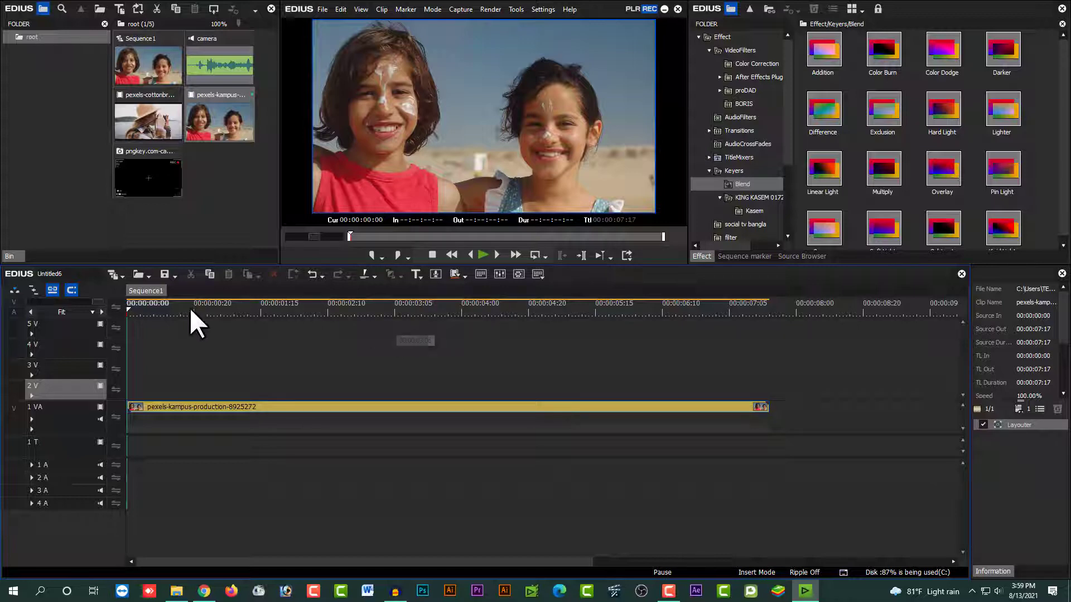
# Step: Widen the track header area slightly, then play the sequence from the start and stop at 00:00:03:19
pyautogui.moveTo(128, 308)
pyautogui.mouseDown()
pyautogui.moveTo(178, 313)
pyautogui.moveTo(24, 306)
pyautogui.moveTo(145, 310)
pyautogui.mouseUp()
pyautogui.click(355, 351)
pyautogui.press('space')
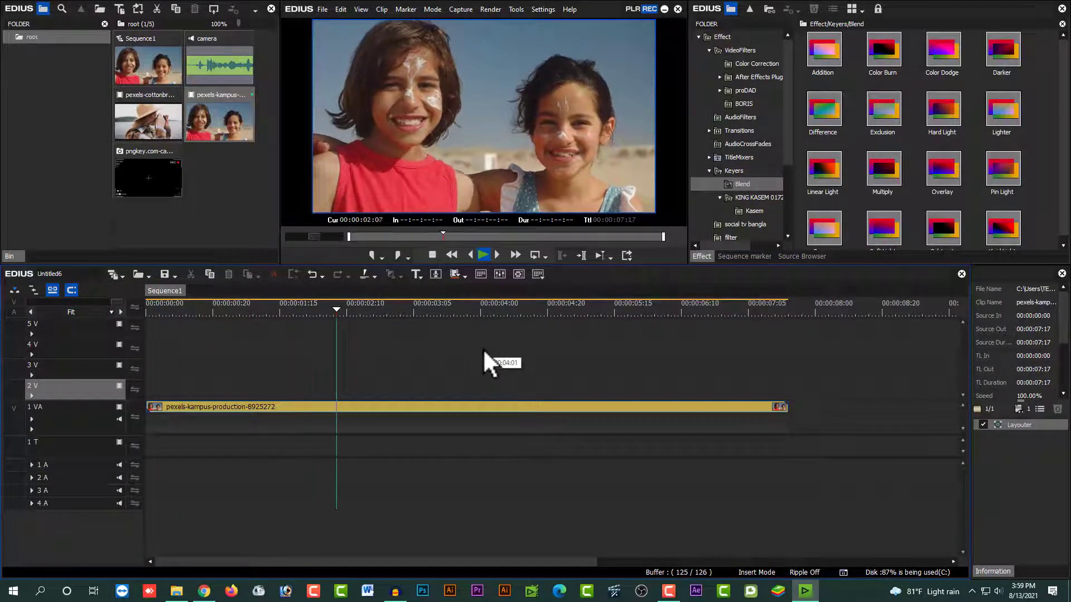
pyautogui.press('space')
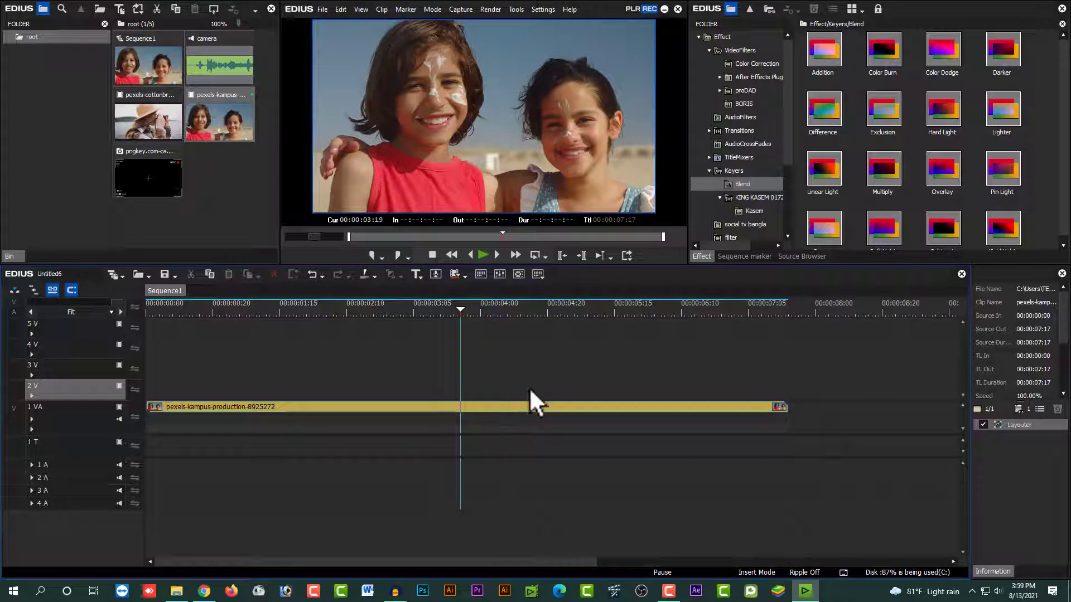
# Step: Apply a Freeze Frame time effect after the cursor to the clip on the 1 VA track
pyautogui.click(485, 407)
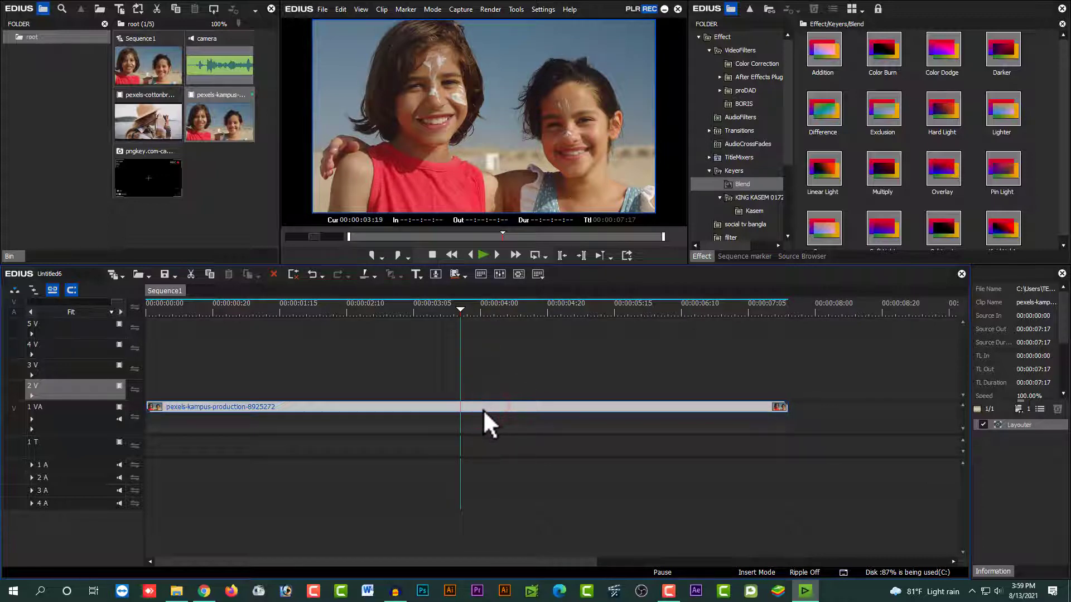
pyautogui.rightClick(483, 409)
pyautogui.click(476, 407)
pyautogui.rightClick(476, 407)
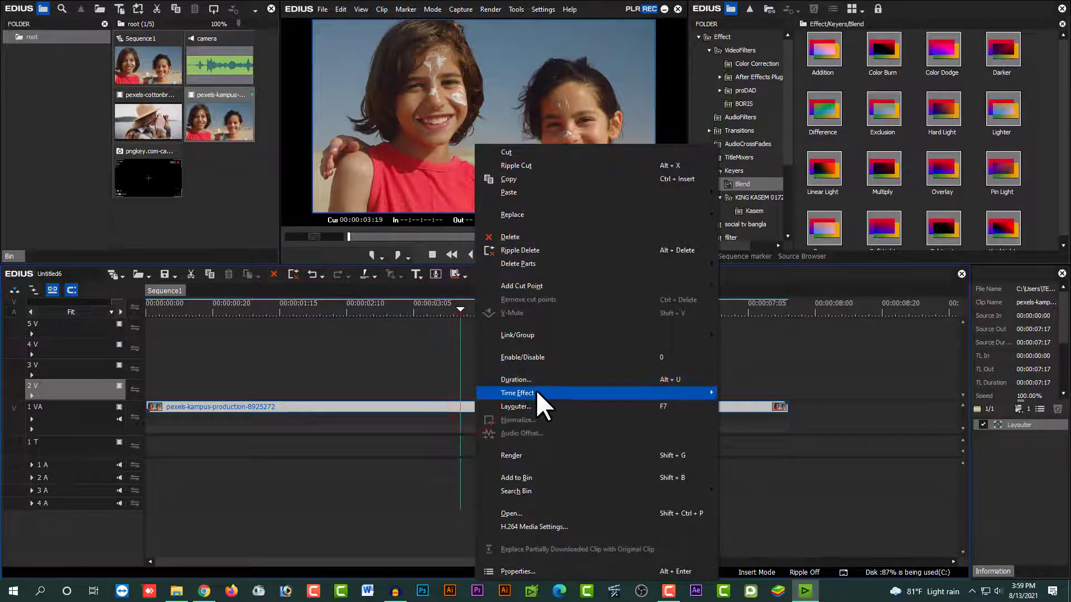
pyautogui.moveTo(557, 392)
pyautogui.moveTo(753, 419)
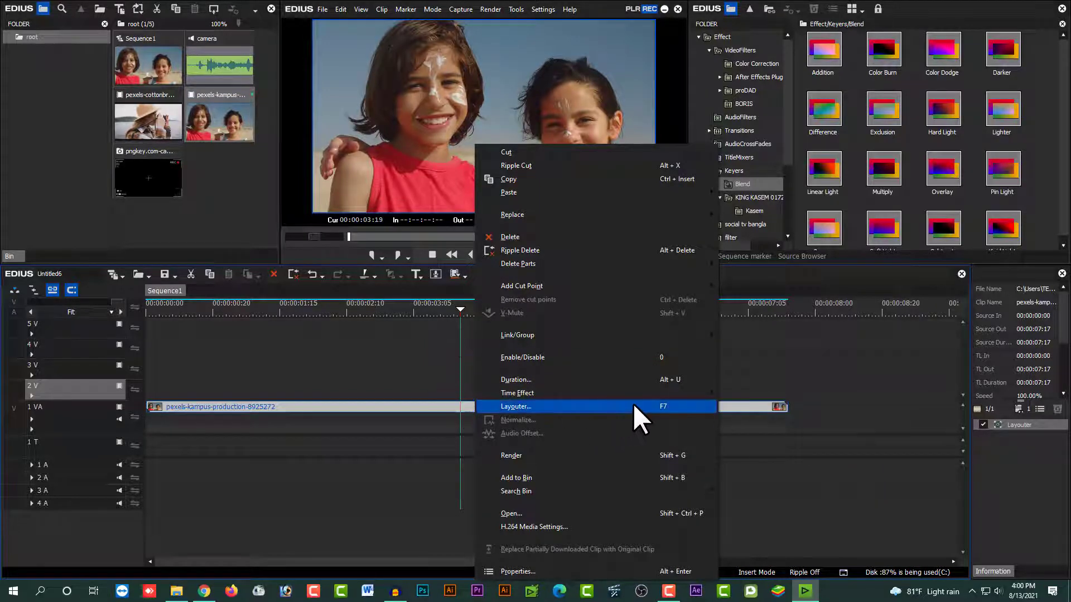
pyautogui.moveTo(658, 393)
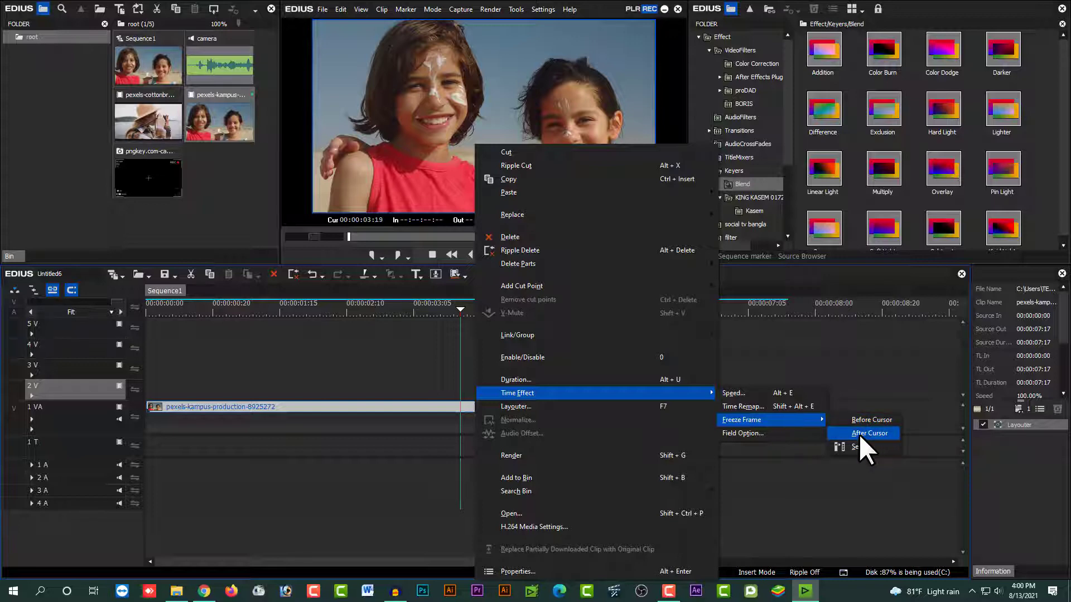
pyautogui.click(860, 434)
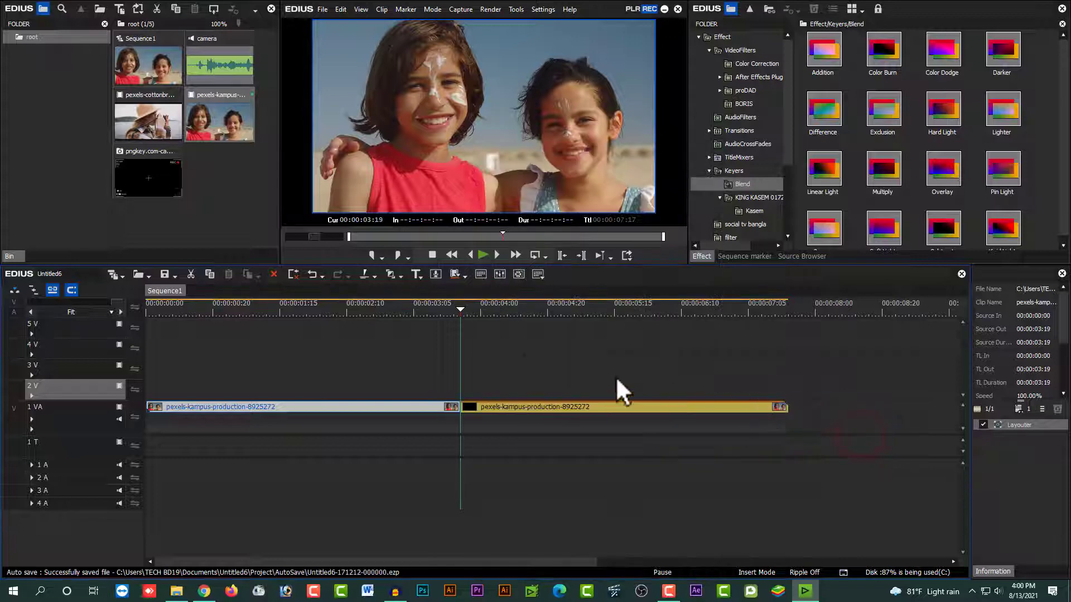
# Step: Check both parts of the split clip and play from 00:00:02:09 into the frozen part
pyautogui.click(413, 317)
pyautogui.click(396, 307)
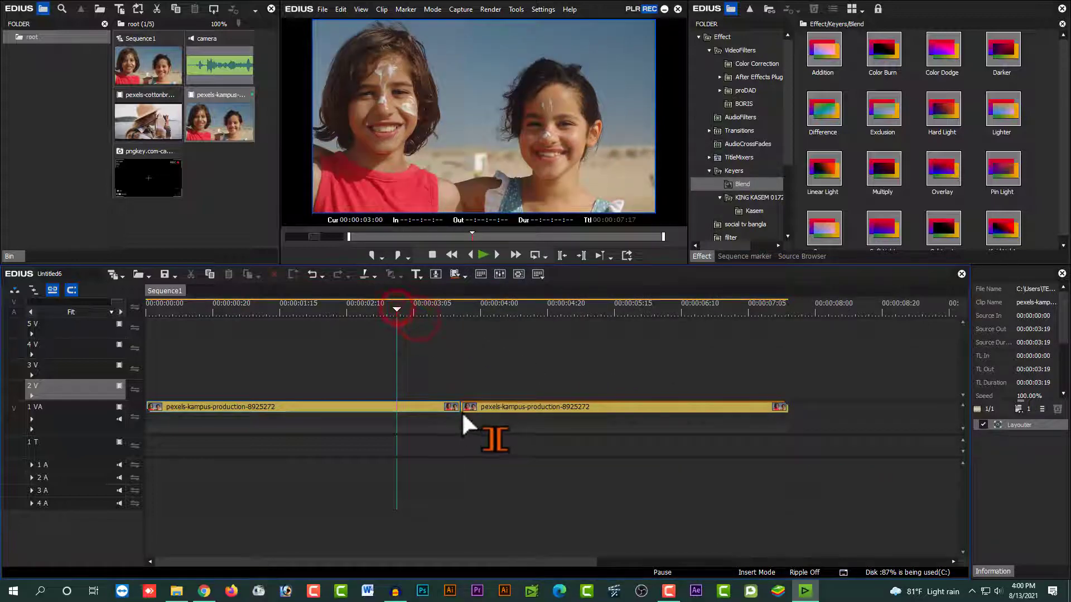
pyautogui.click(377, 407)
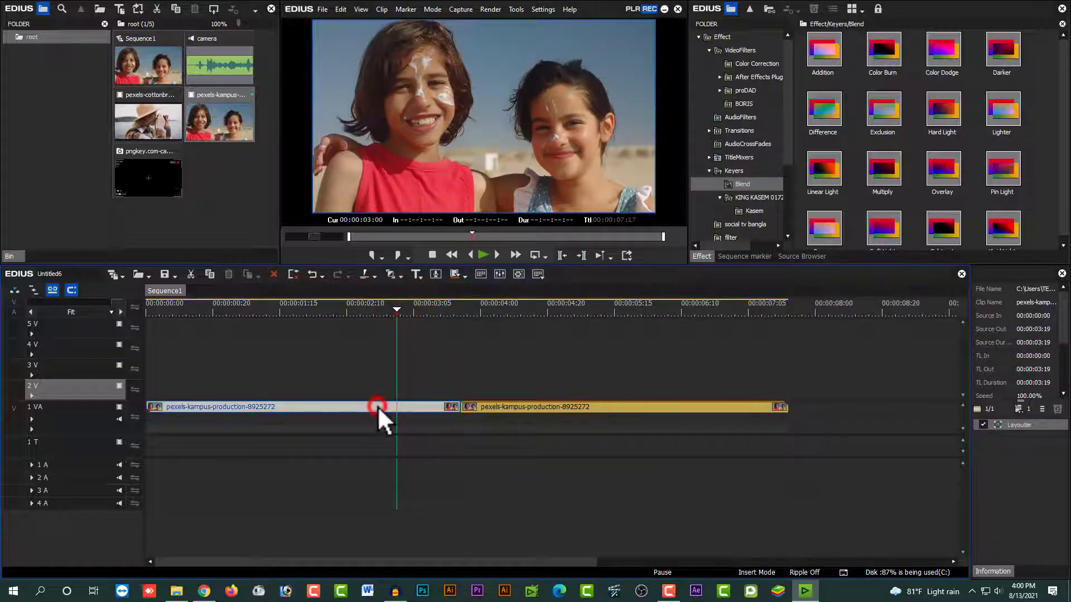
pyautogui.click(534, 407)
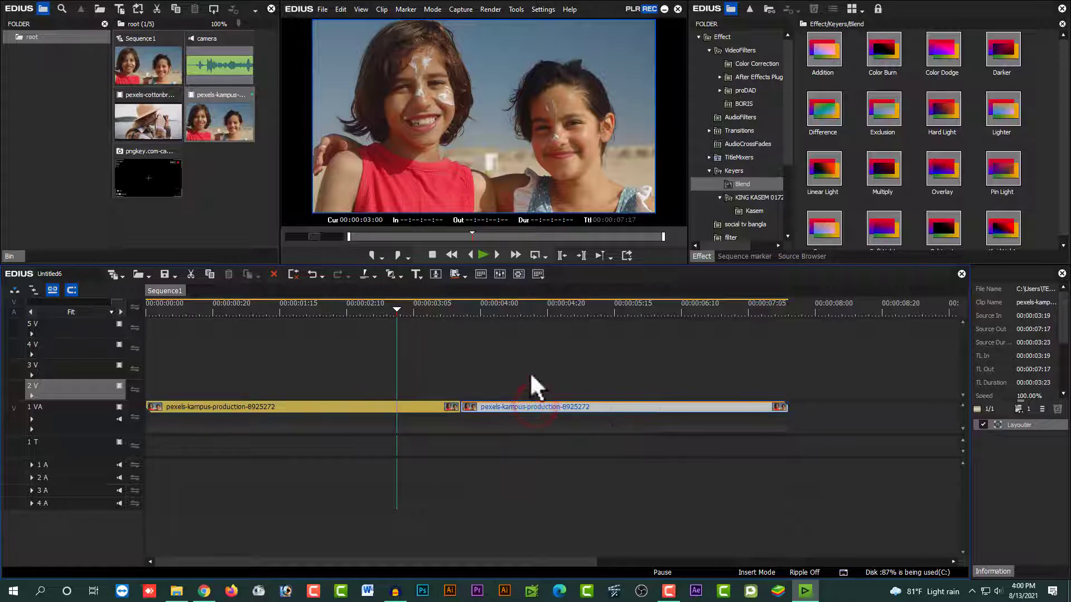
pyautogui.click(342, 308)
pyautogui.click(647, 354)
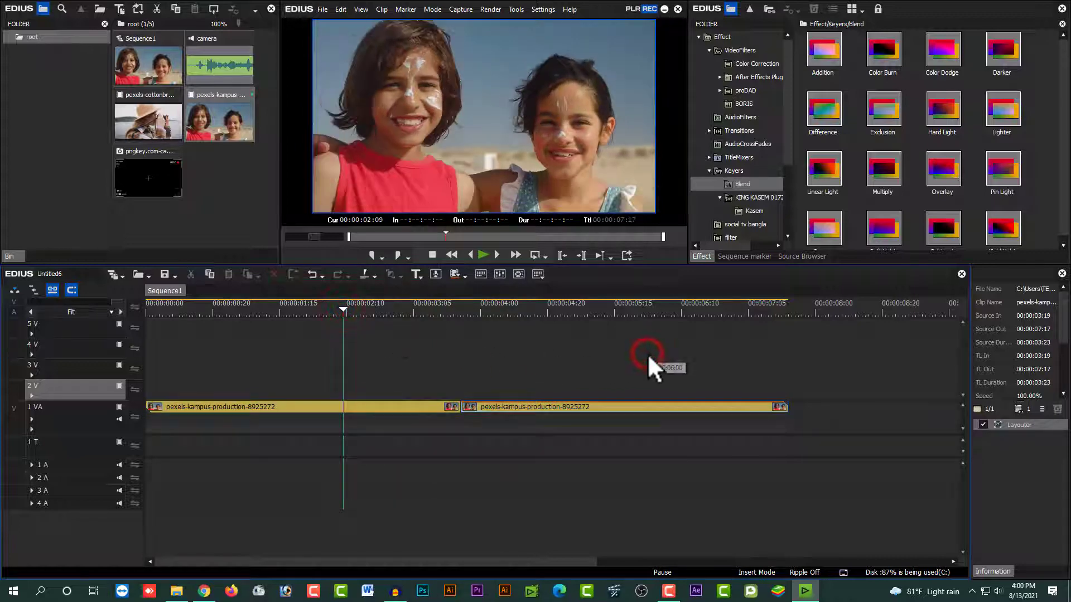
pyautogui.press('space')
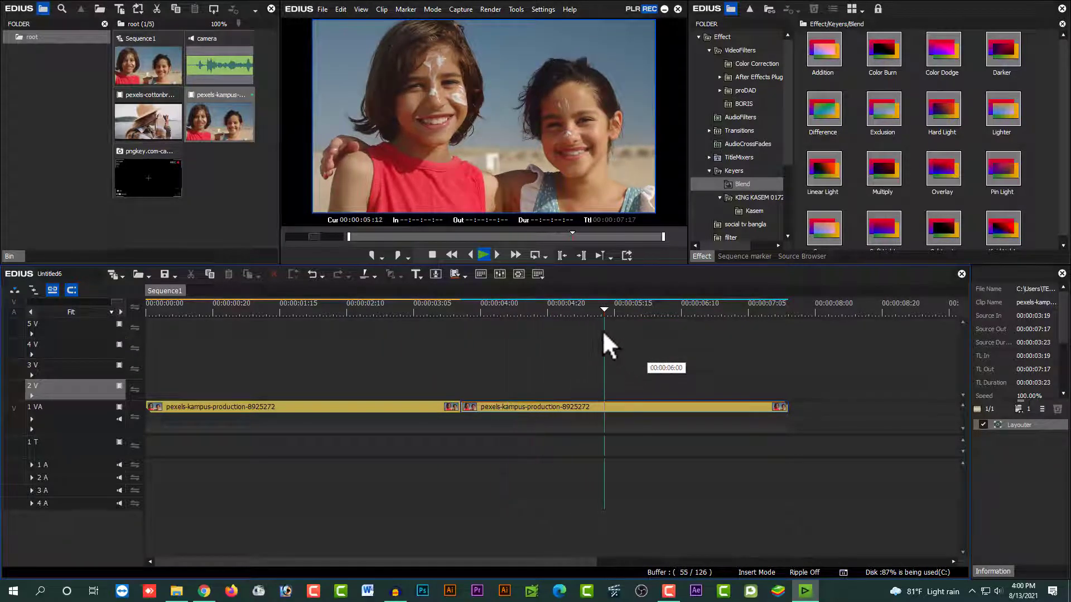
pyautogui.press('space')
pyautogui.moveTo(497, 307); pyautogui.dragTo(464, 307)
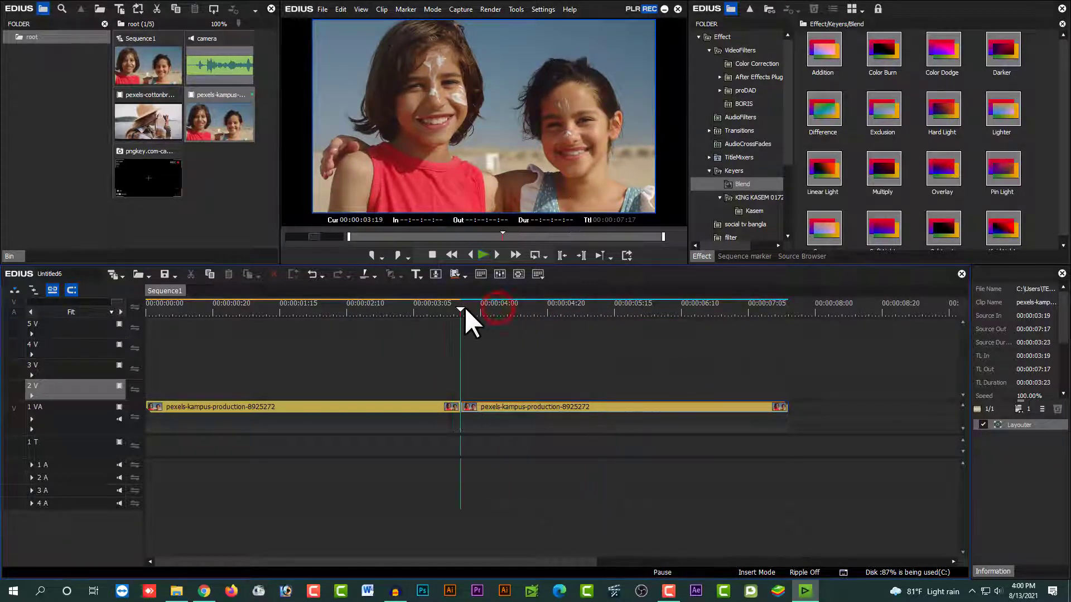
pyautogui.click(499, 337)
# Step: Replay the switch from moving footage to the frozen frame, starting at 00:00:02:17
pyautogui.click(371, 304)
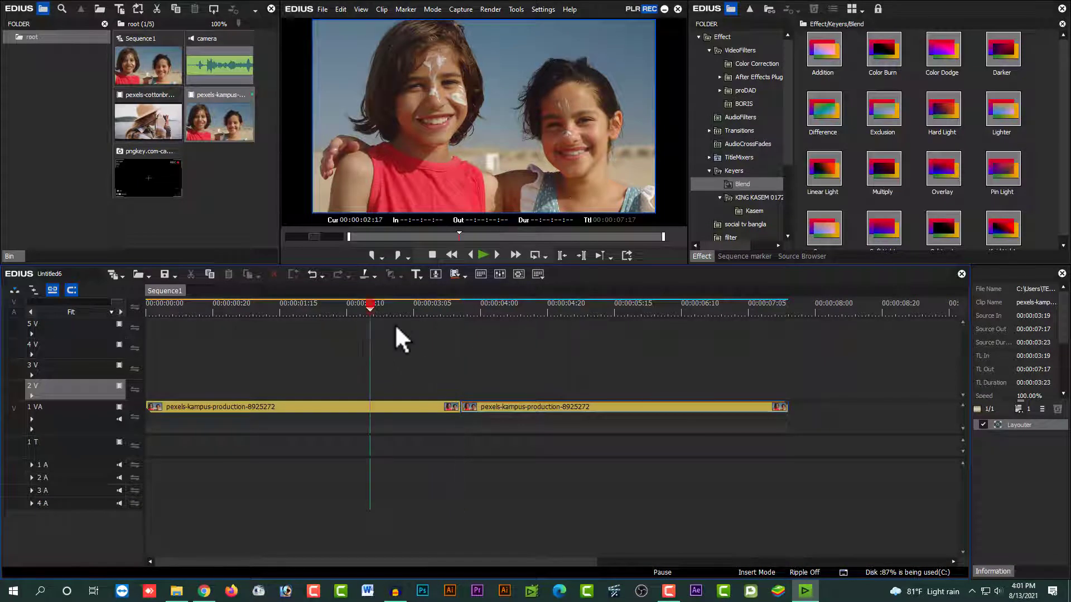
pyautogui.click(470, 361)
pyautogui.press('space')
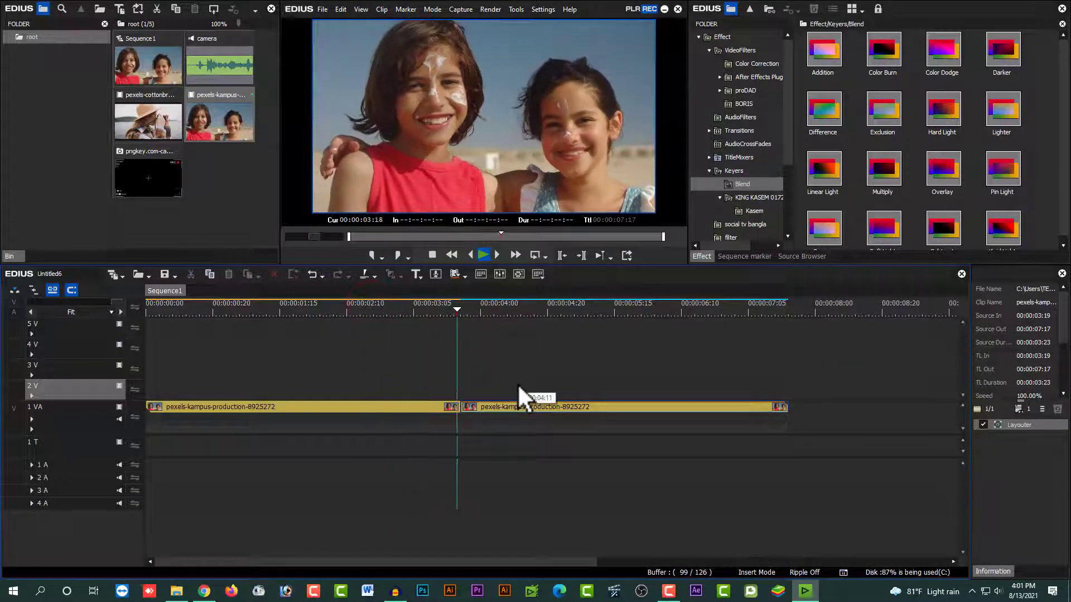
pyautogui.press('space')
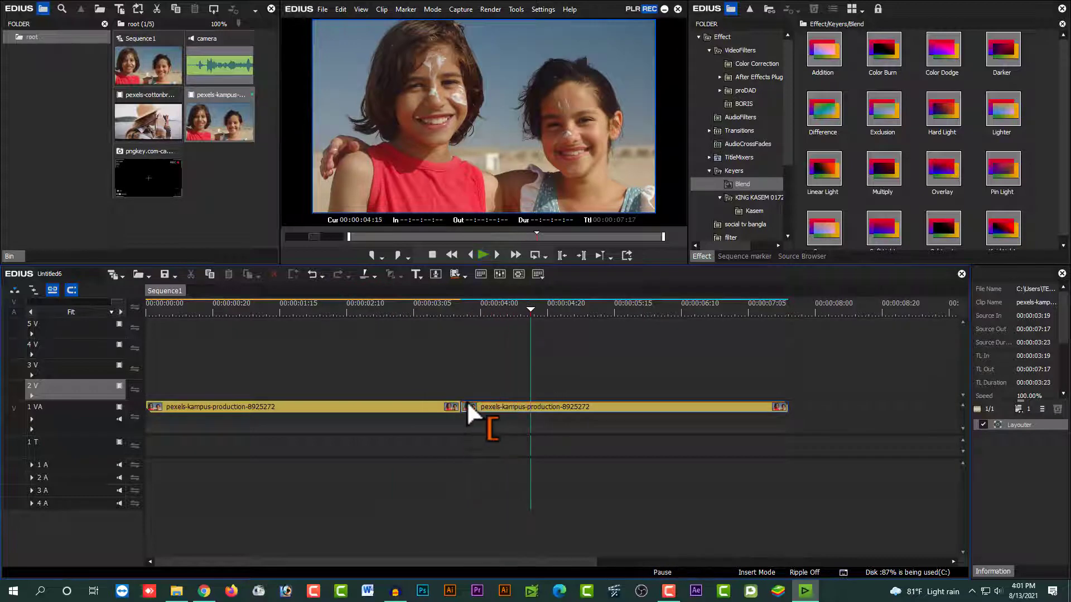
# Step: Move the playhead to the frozen clip's start at 00:00:03:19 and copy that clip
pyautogui.click(466, 306)
pyautogui.click(496, 406)
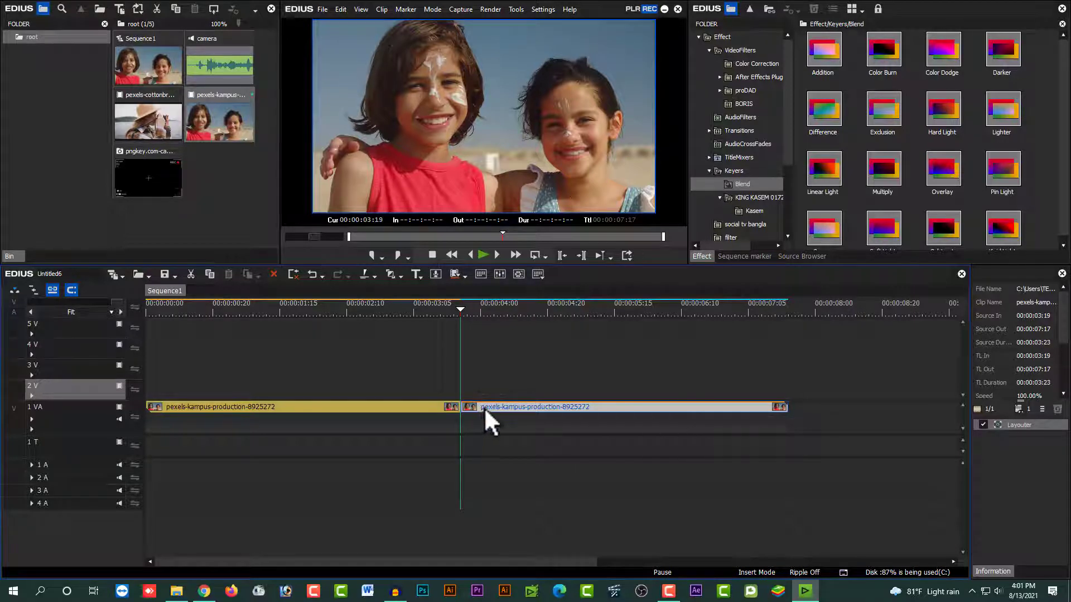
pyautogui.hotkey('ctrl', 'c')
# Step: Try pasting the copied frozen clip onto the 1 VA track at 00:00:03:19, and undo the paste
pyautogui.click(500, 409)
pyautogui.click(80, 413)
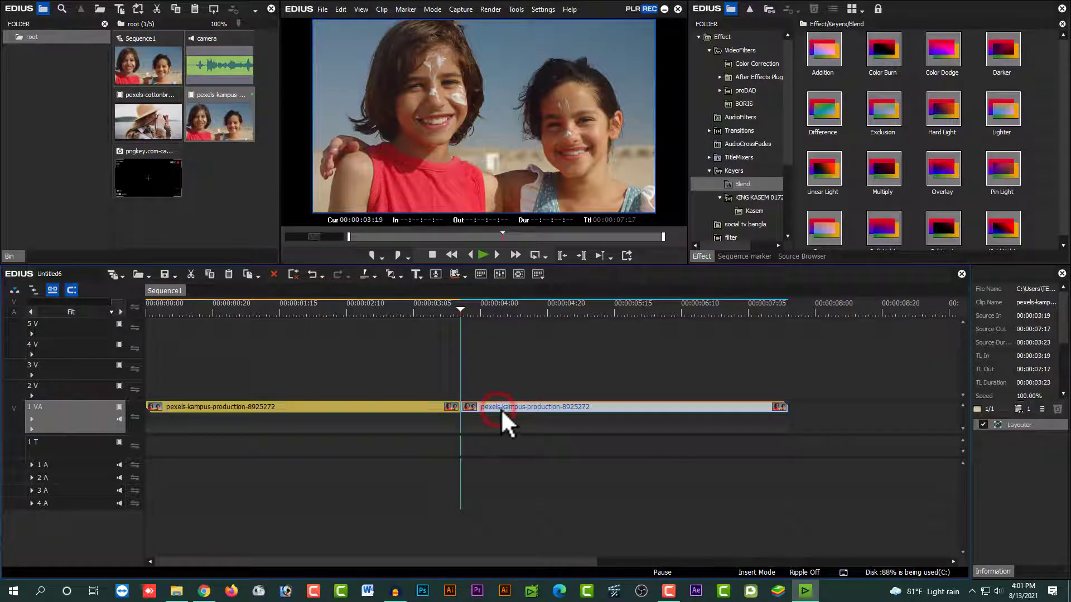
pyautogui.click(463, 383)
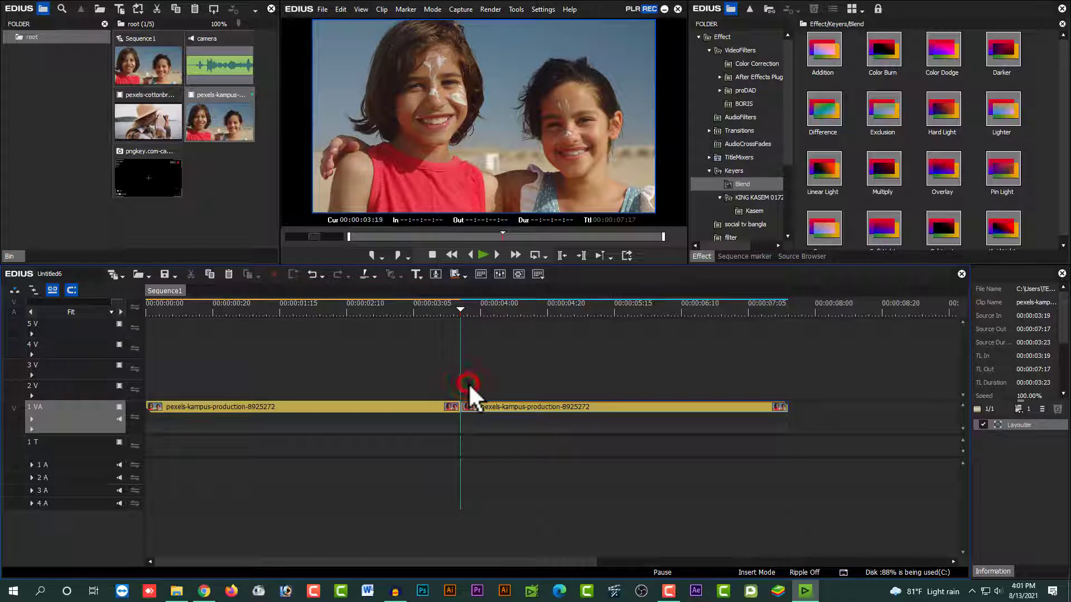
pyautogui.hotkey('ctrl', 'v')
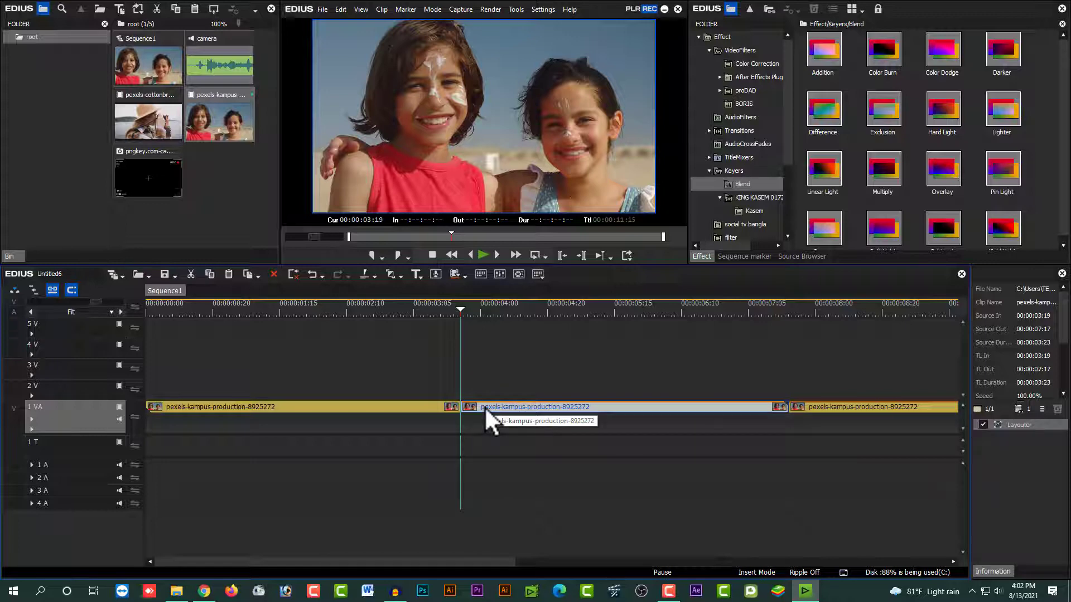
pyautogui.hotkey('ctrl', 'z')
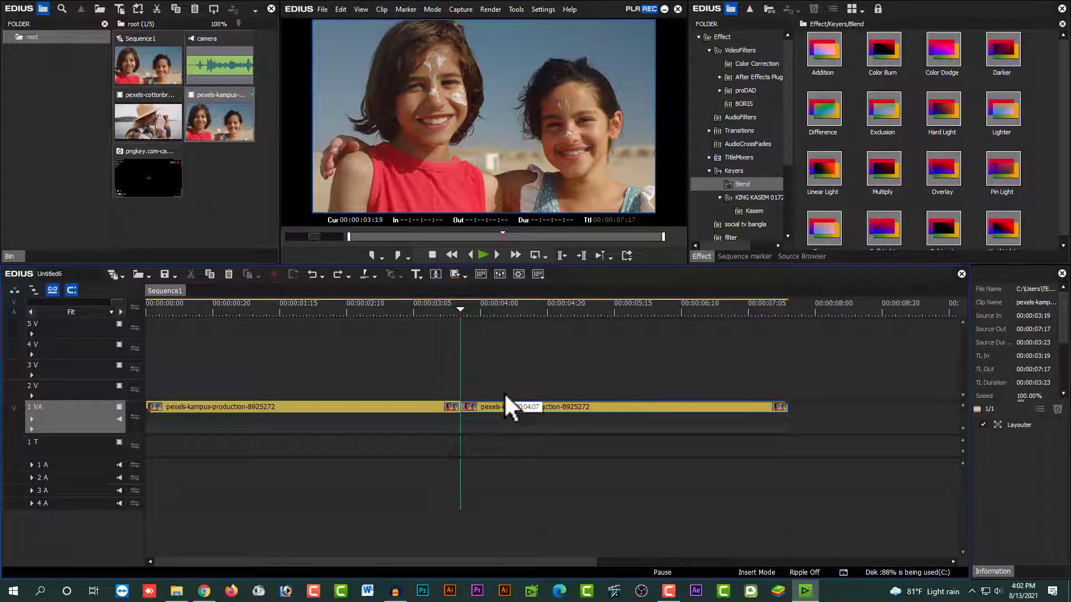
# Step: Paste the copied frozen clip onto the 2 V track at 00:00:03:19
pyautogui.click(69, 389)
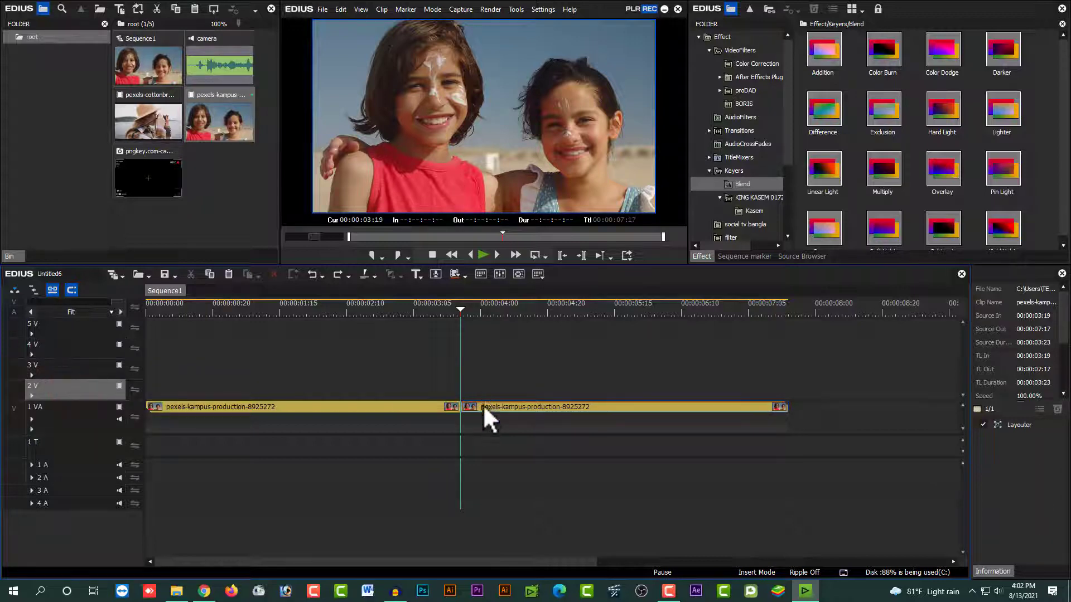
pyautogui.click(60, 390)
pyautogui.hotkey('ctrl', 'v')
pyautogui.click(62, 386)
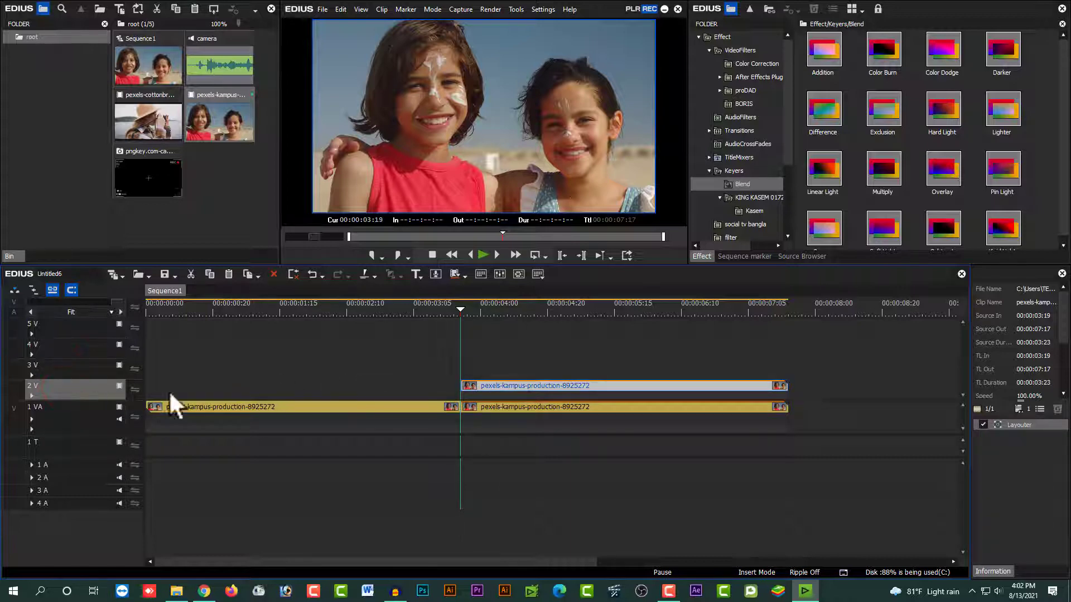
# Step: Move the playhead to 00:00:04:09 and open the Layouter settings of the clip on the 2 V track
pyautogui.click(531, 360)
pyautogui.click(520, 385)
pyautogui.click(510, 310)
pyautogui.click(526, 354)
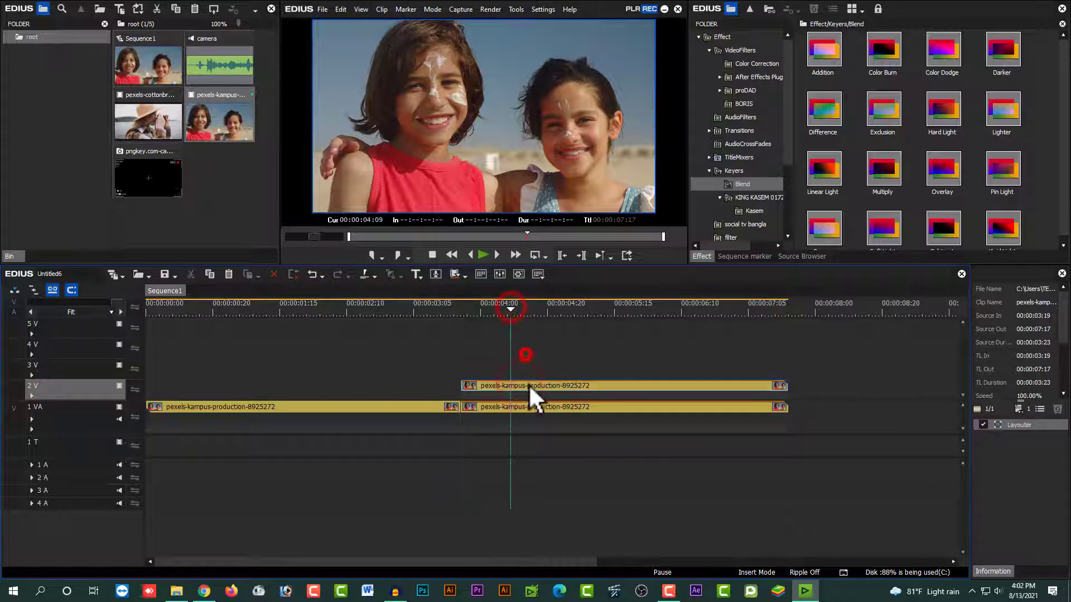
pyautogui.click(528, 384)
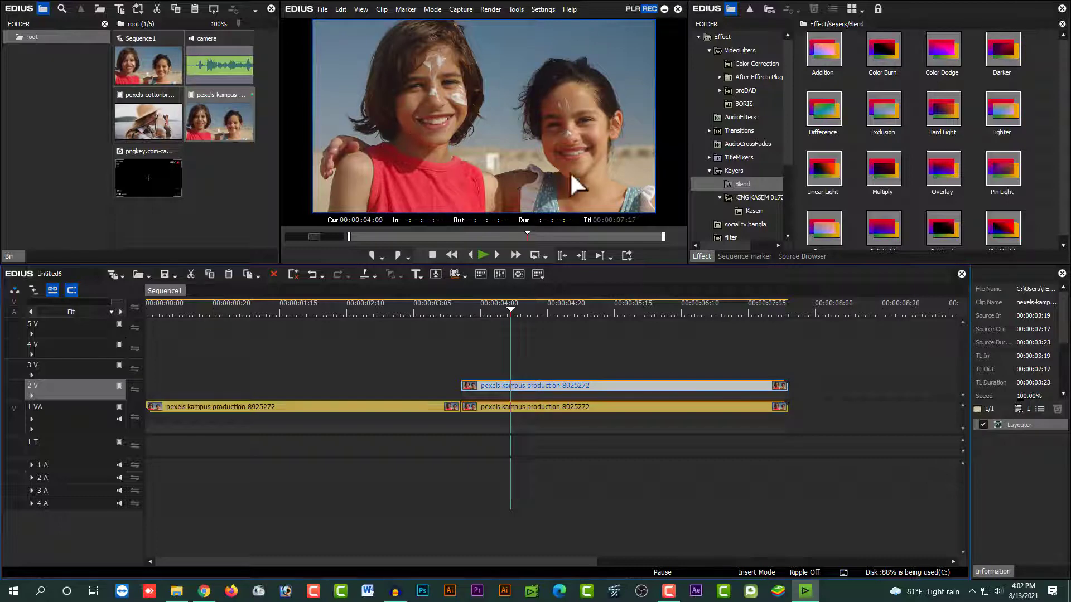
pyautogui.click(572, 346)
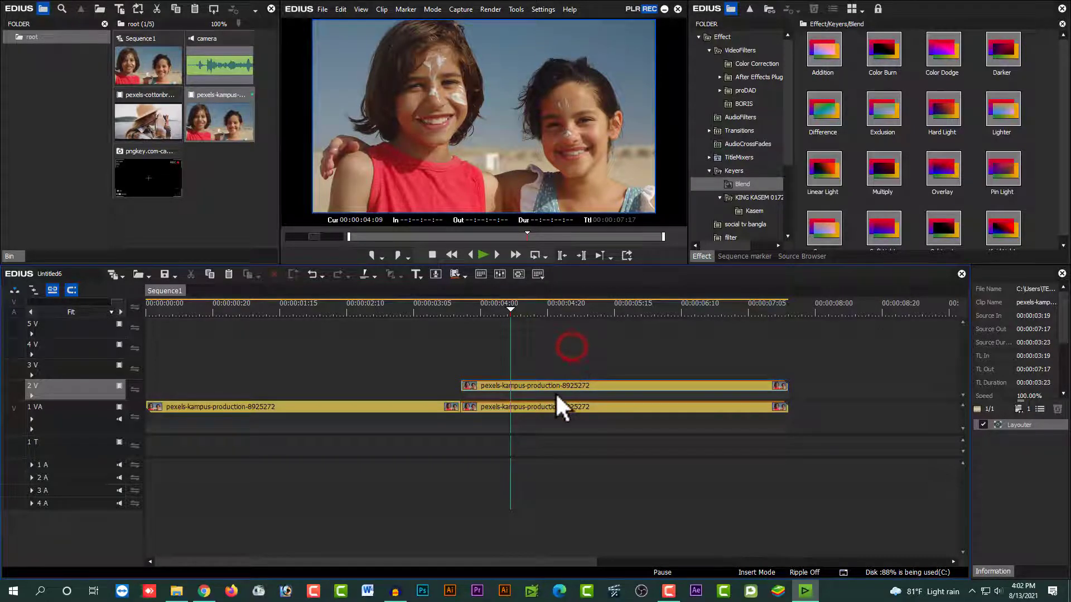
pyautogui.click(539, 384)
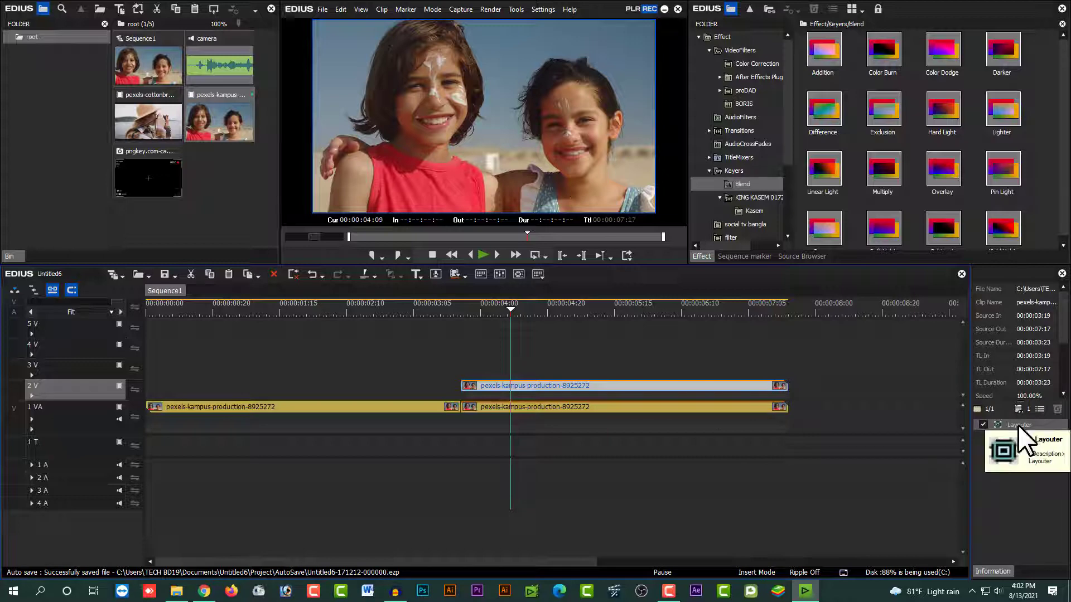
pyautogui.click(702, 385)
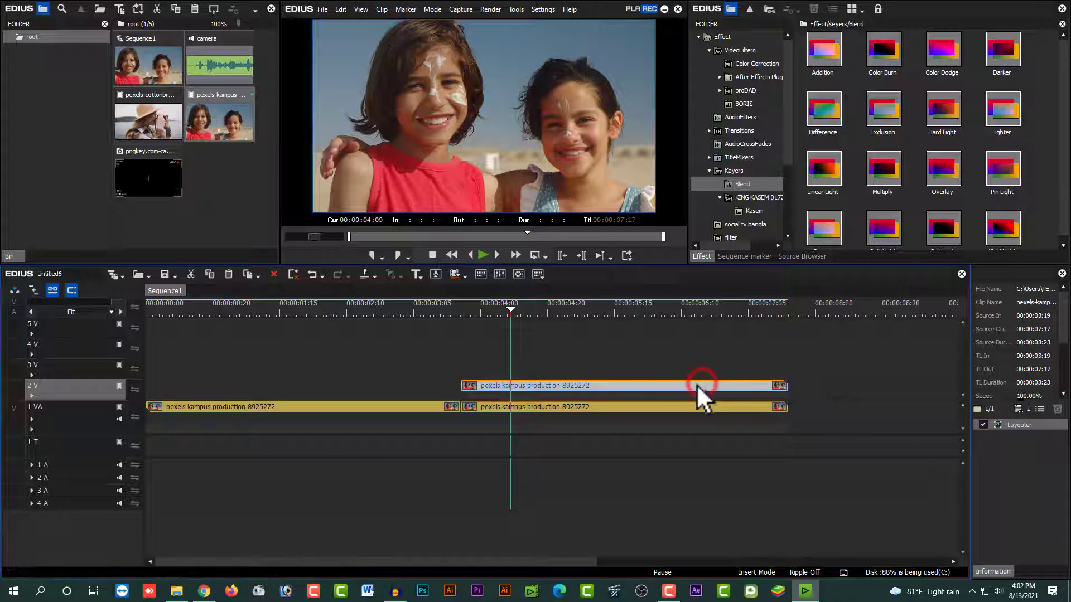
pyautogui.doubleClick(1014, 427)
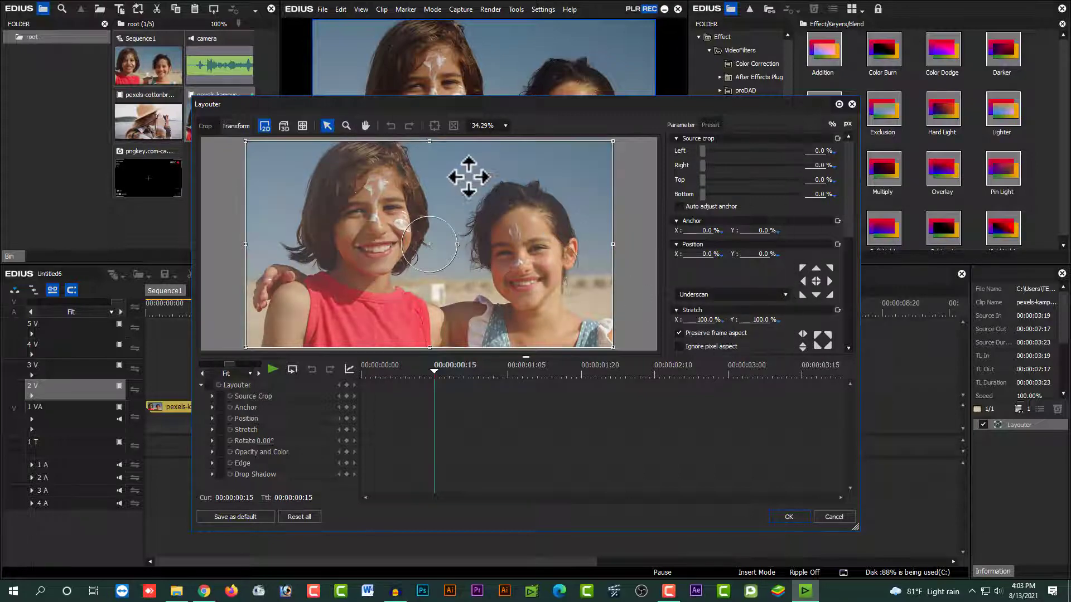
# Step: Shrink the 2 V clip's picture proportionally to a stretch of 52.90% in X and Y
pyautogui.moveTo(503, 106); pyautogui.dragTo(547, 91)
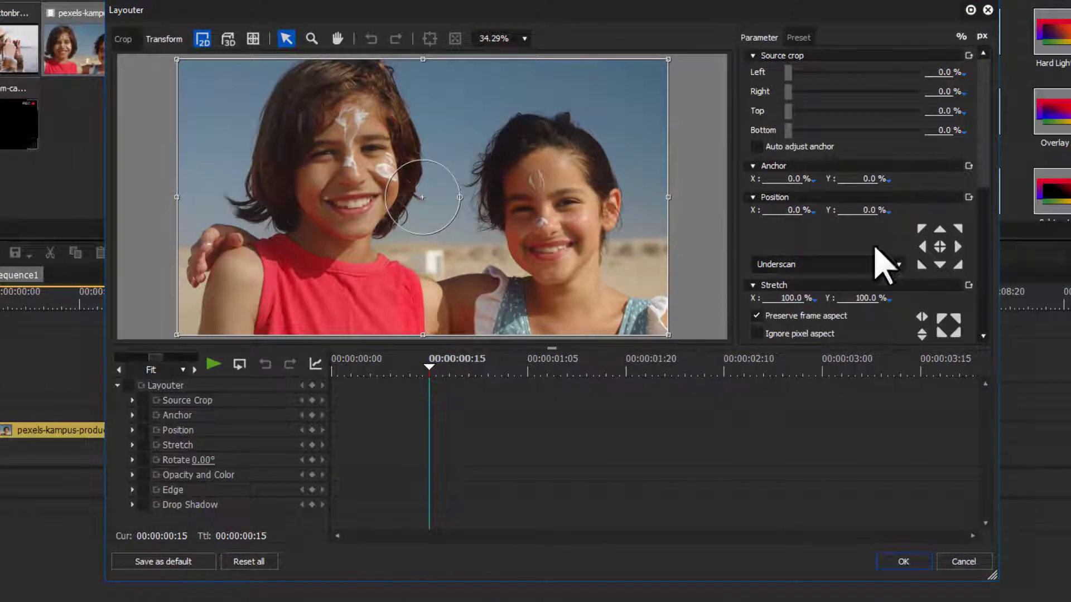
pyautogui.moveTo(792, 305); pyautogui.dragTo(812, 466)
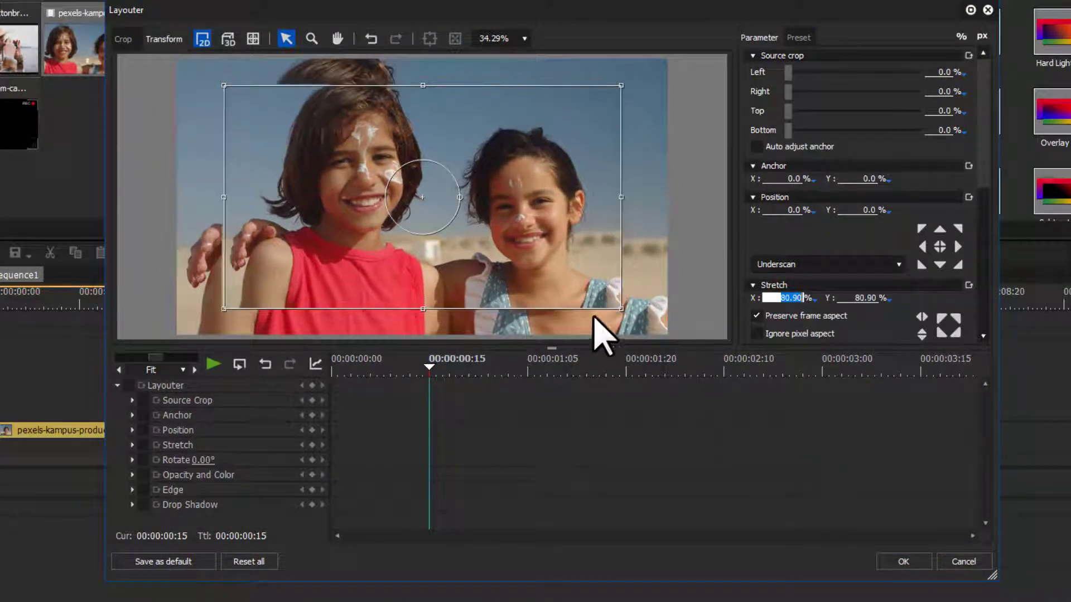
pyautogui.moveTo(607, 305); pyautogui.dragTo(555, 283)
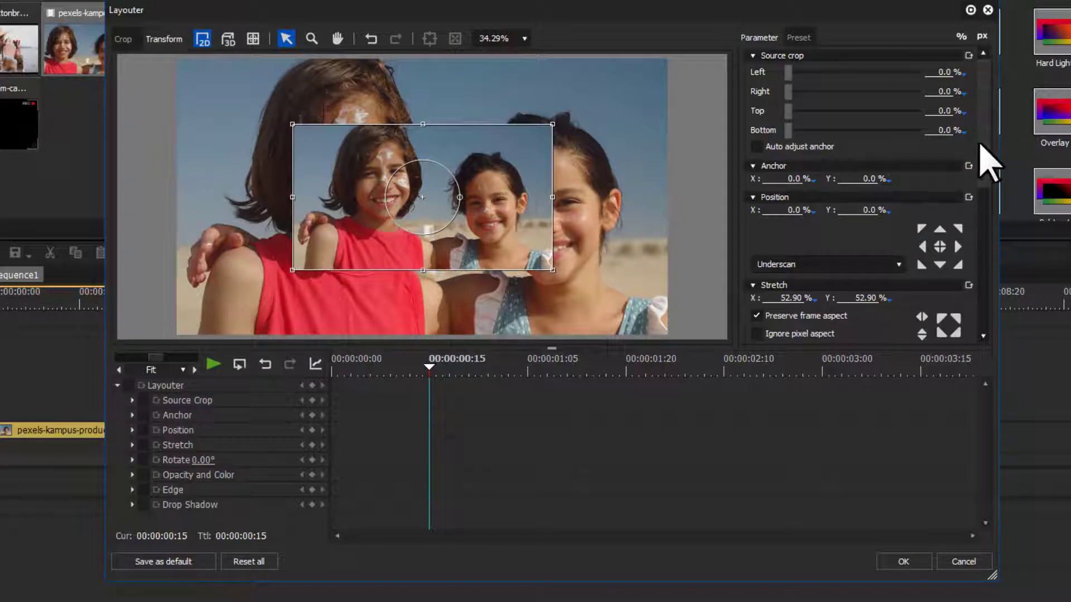
# Step: Give the picture a white 27.6 px outside edge and a drop shadow with 9.9 px distance and 24% opacity
pyautogui.moveTo(979, 143); pyautogui.dragTo(966, 308)
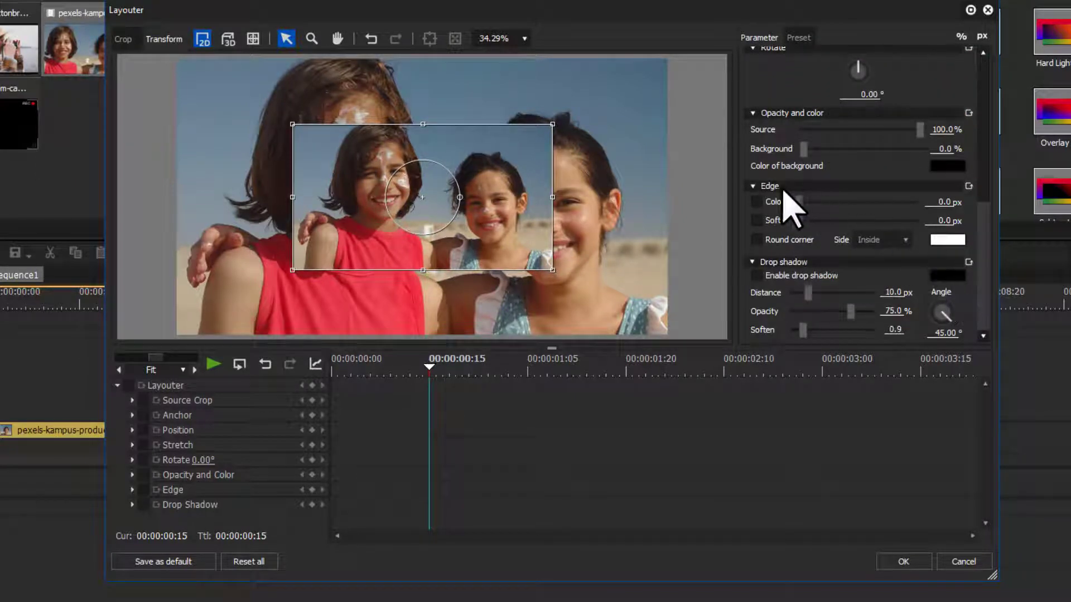
pyautogui.click(757, 202)
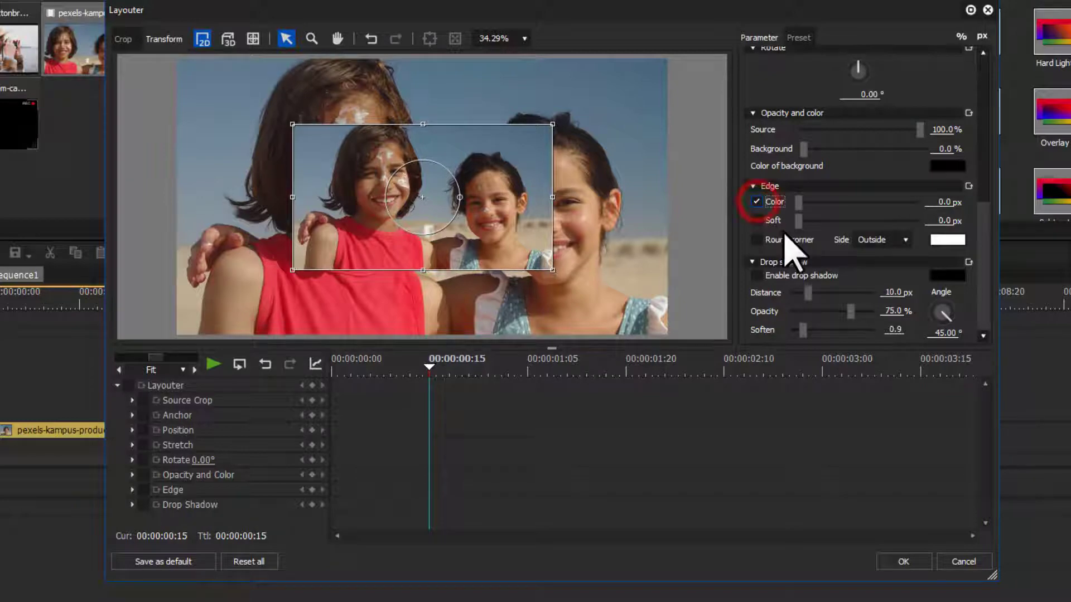
pyautogui.moveTo(799, 202); pyautogui.dragTo(826, 202)
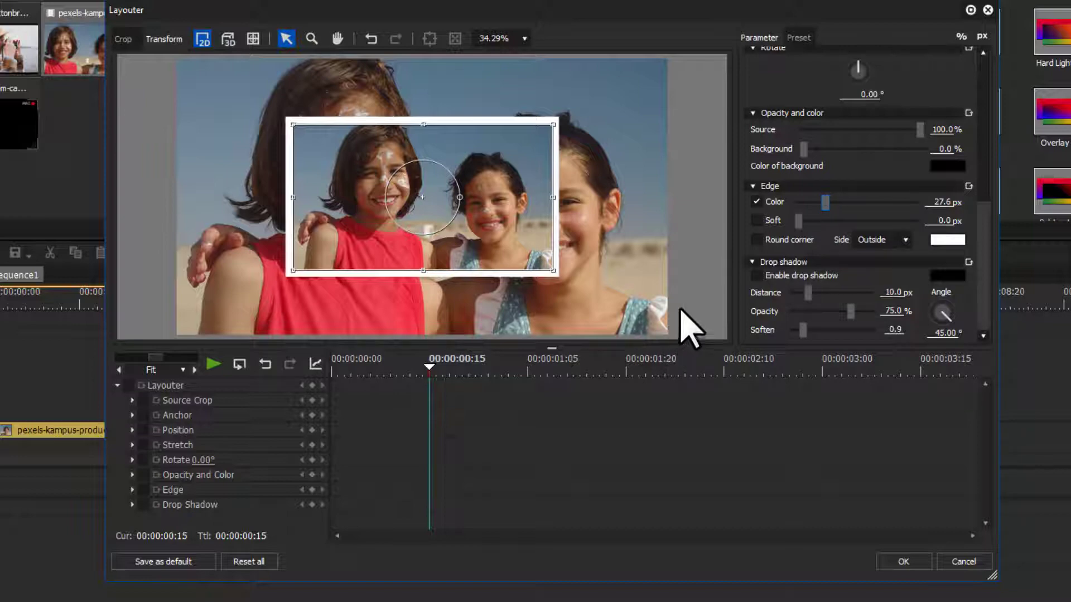
pyautogui.click(791, 277)
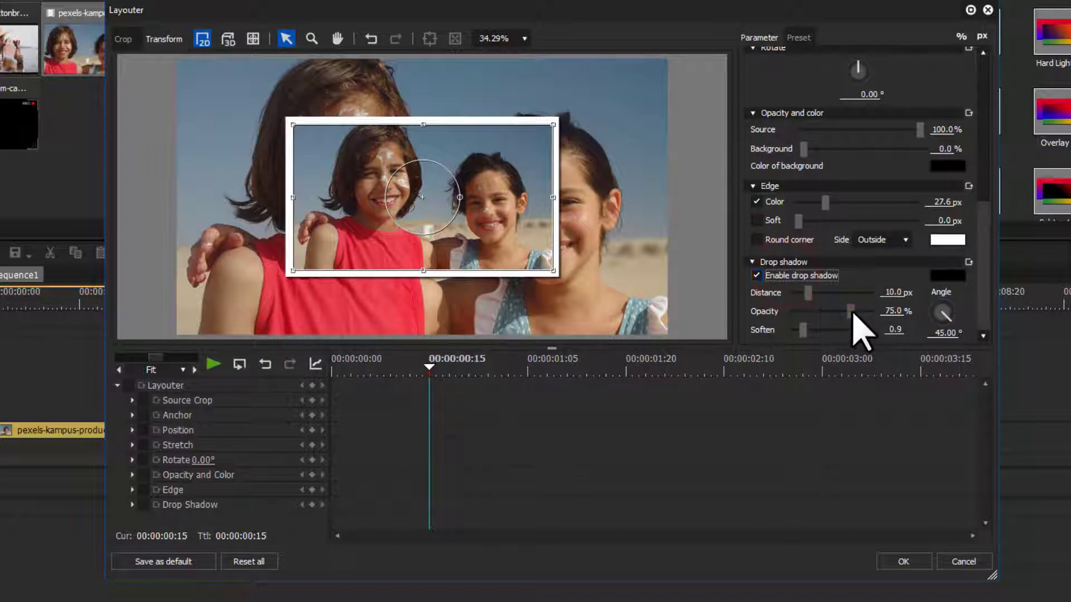
pyautogui.moveTo(852, 311); pyautogui.dragTo(808, 293)
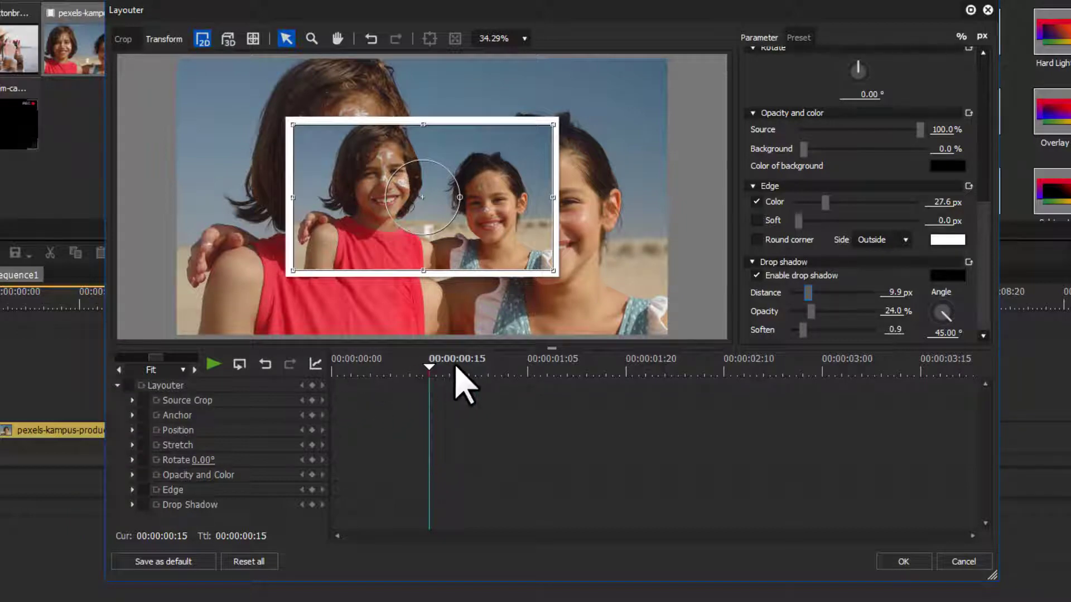
# Step: Enable Layouter keyframing, add a keyframe at 00:00:00:00, and rotate the small picture to -16.30° there
pyautogui.click(118, 386)
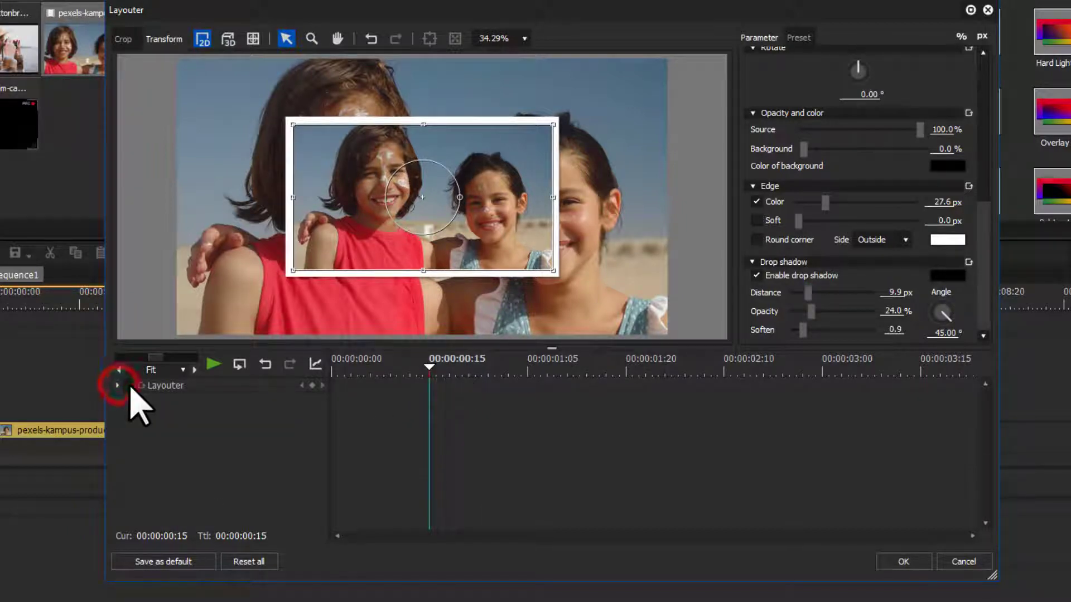
pyautogui.click(128, 387)
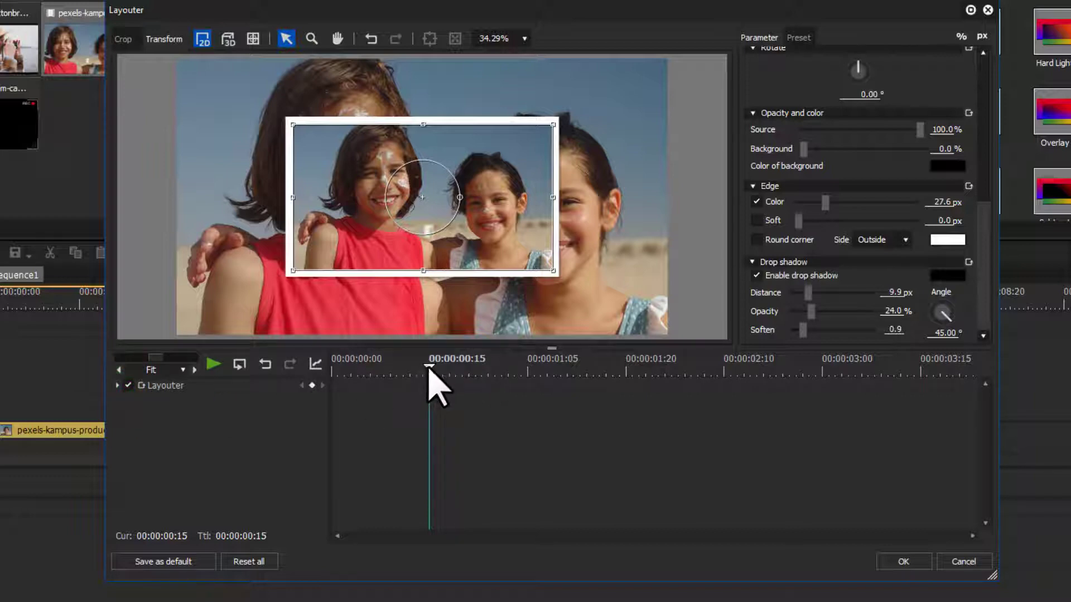
pyautogui.moveTo(429, 369); pyautogui.dragTo(327, 385)
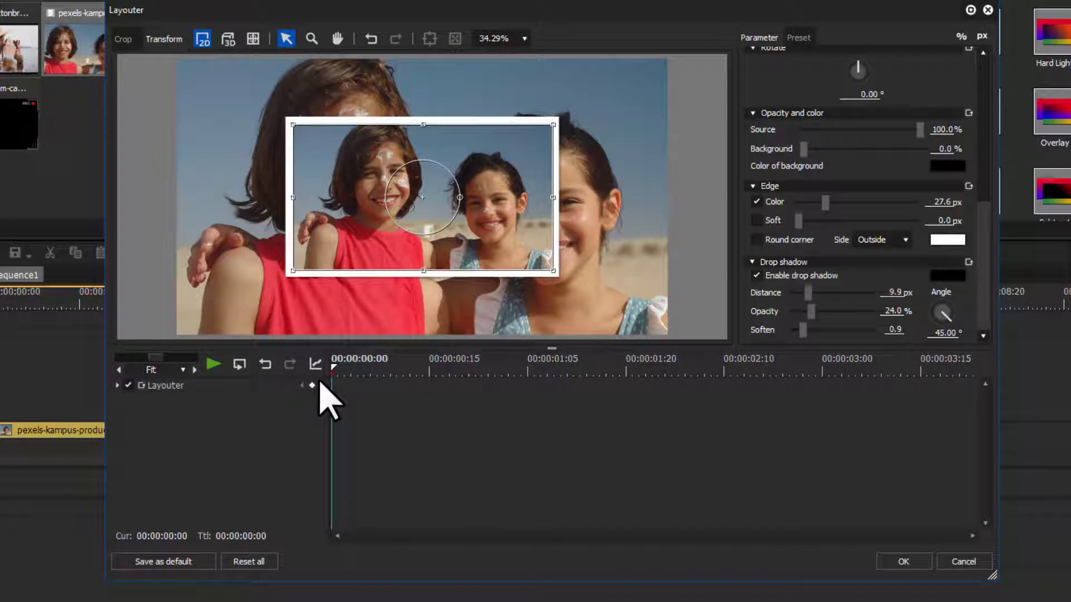
pyautogui.click(311, 386)
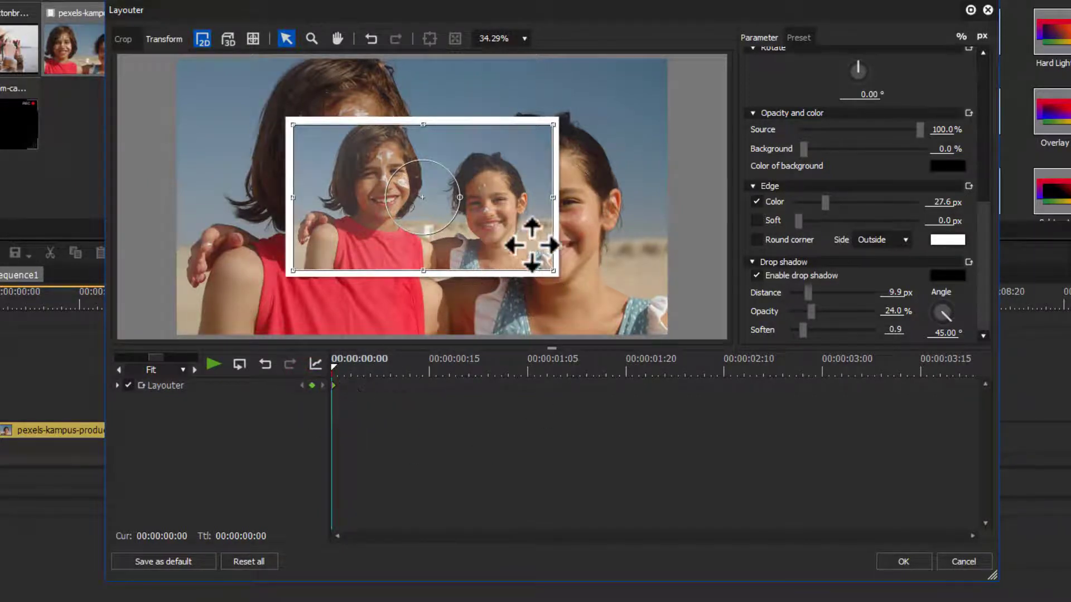
pyautogui.moveTo(554, 273); pyautogui.dragTo(549, 268)
pyautogui.moveTo(460, 195); pyautogui.dragTo(510, 176)
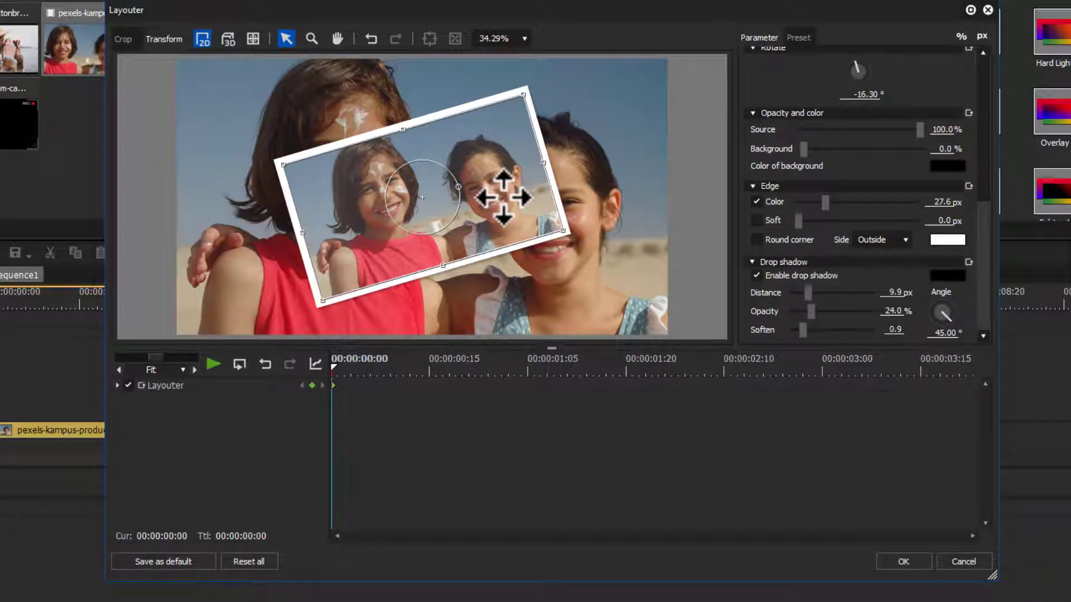
# Step: Add a Layouter keyframe at 00:00:03:22 with the picture slightly enlarged and rotated closer to level, and apply the layout
pyautogui.moveTo(337, 368); pyautogui.dragTo(995, 383)
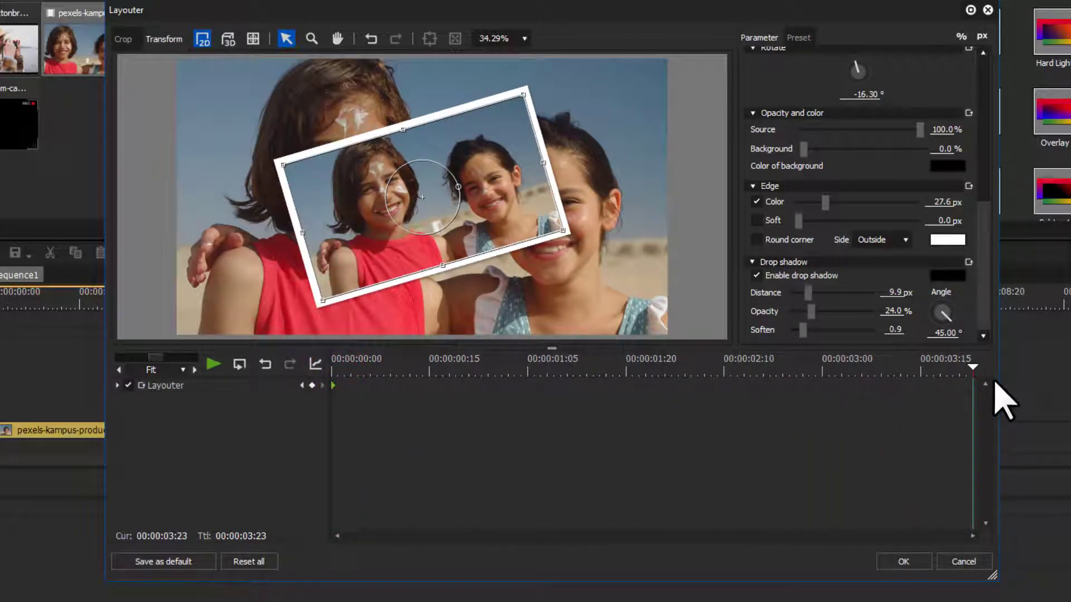
pyautogui.click(312, 385)
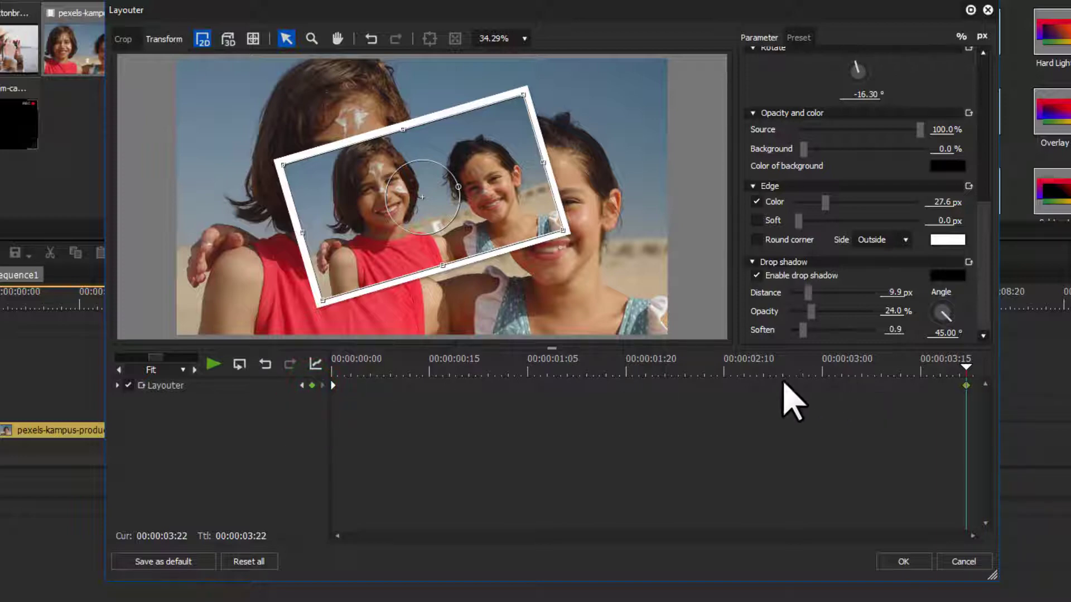
pyautogui.click(562, 230)
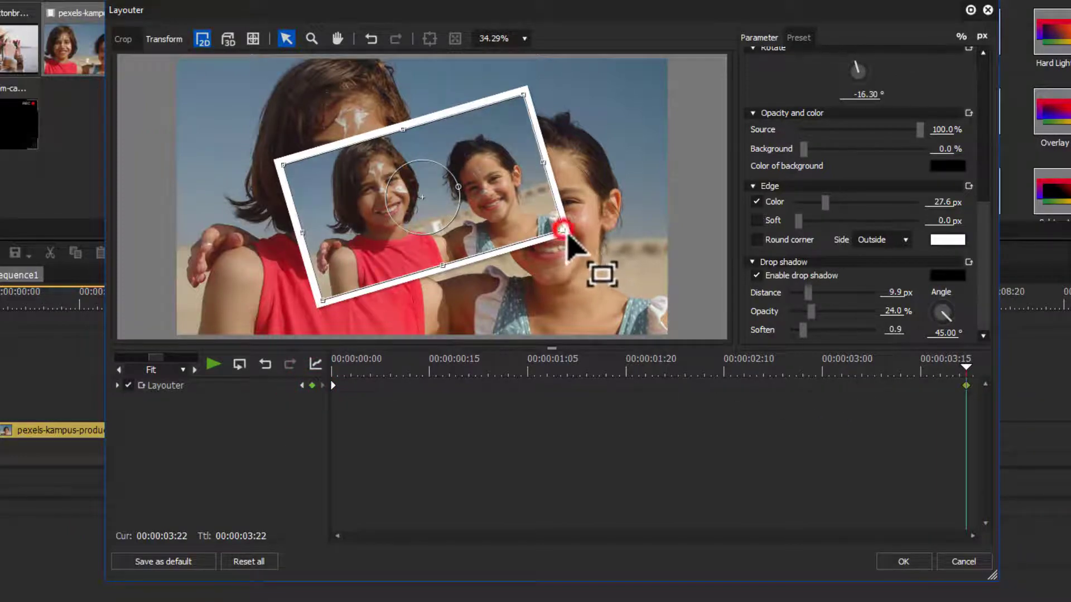
pyautogui.moveTo(566, 235); pyautogui.dragTo(595, 252)
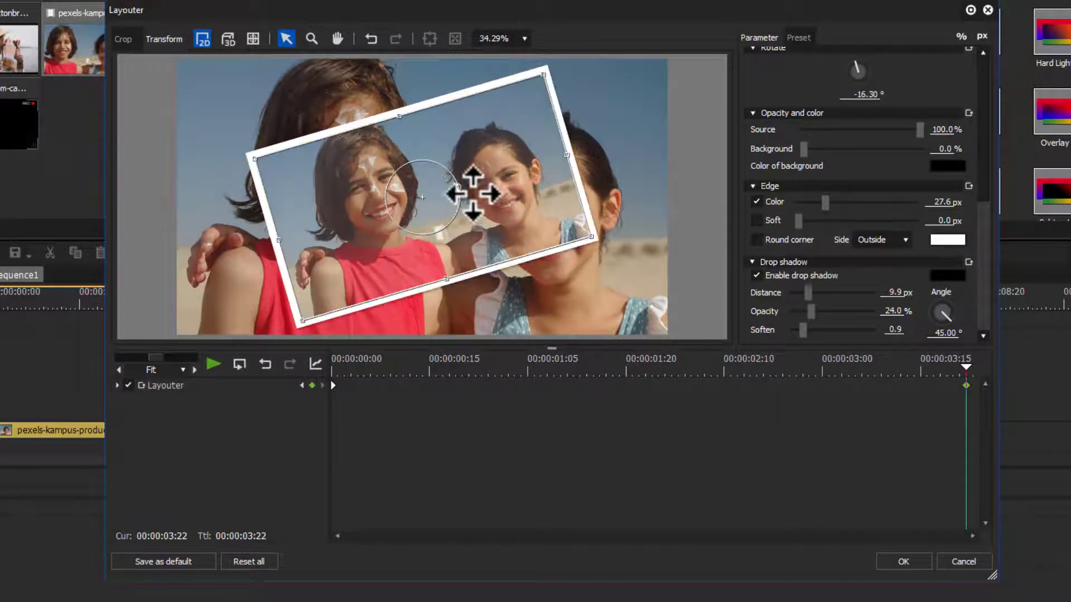
pyautogui.moveTo(458, 189); pyautogui.dragTo(473, 189)
pyautogui.moveTo(484, 192)
pyautogui.mouseDown()
pyautogui.moveTo(496, 208)
pyautogui.moveTo(478, 196)
pyautogui.mouseUp()
pyautogui.moveTo(407, 363); pyautogui.dragTo(179, 402)
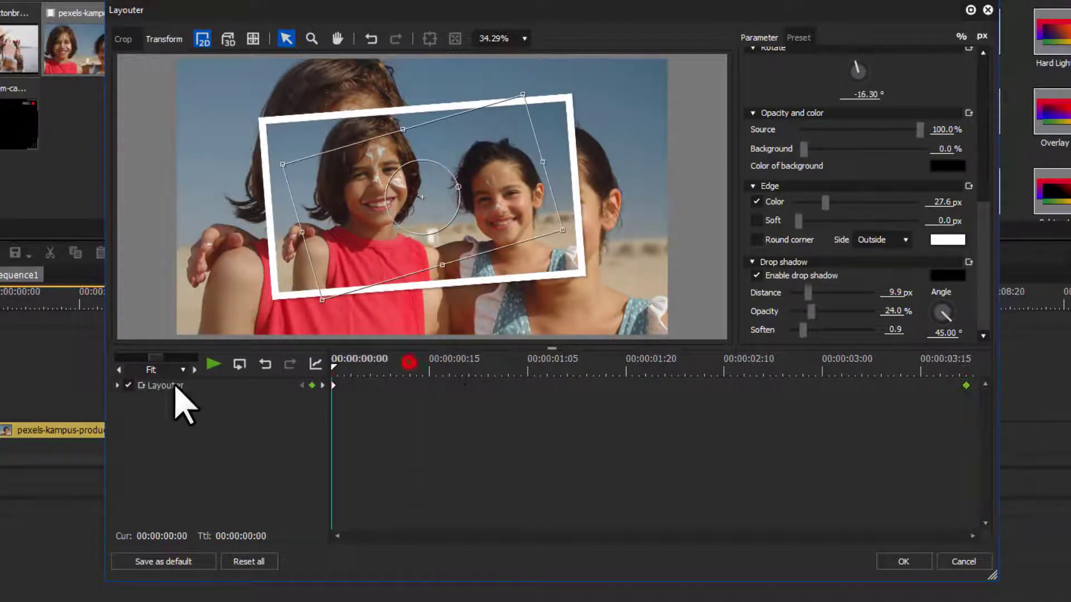
pyautogui.click(899, 561)
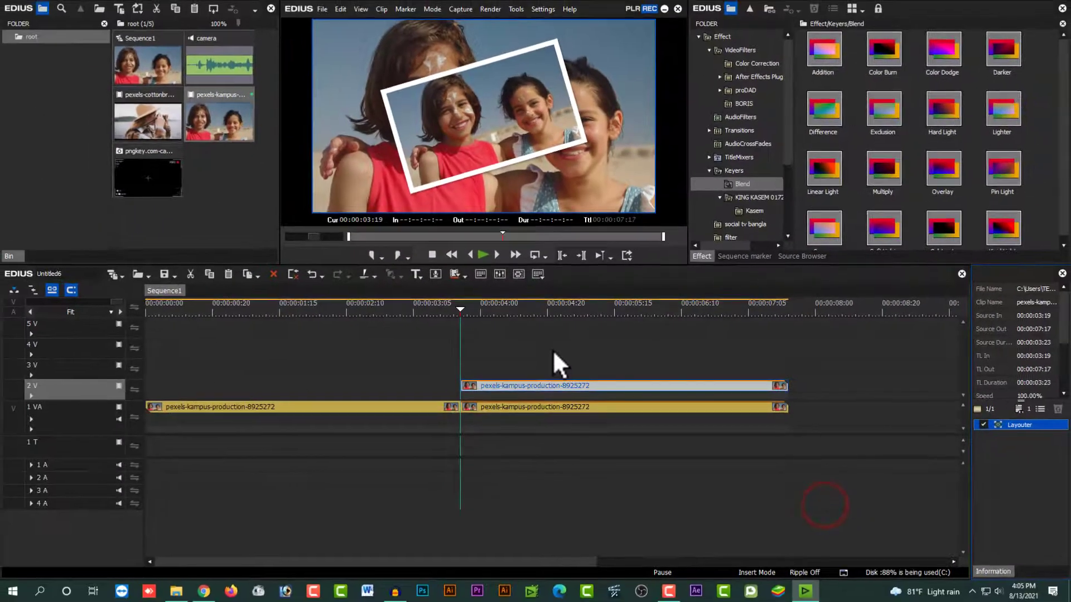
# Step: Play the picture animation from 00:00:03:19 and stop at 00:00:06:10
pyautogui.click(554, 351)
pyautogui.press('space')
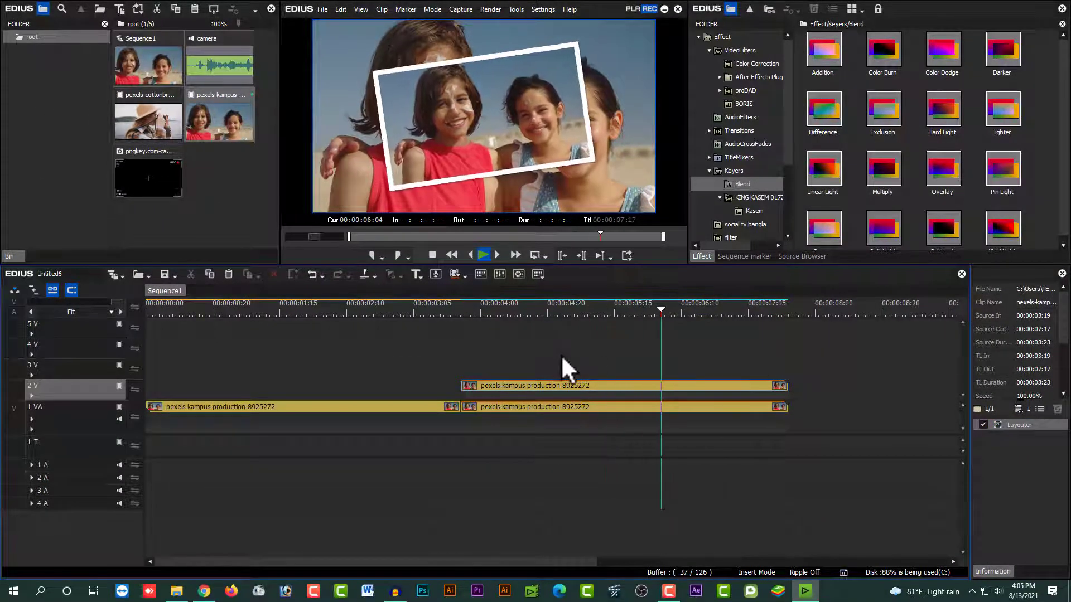
pyautogui.click(560, 353)
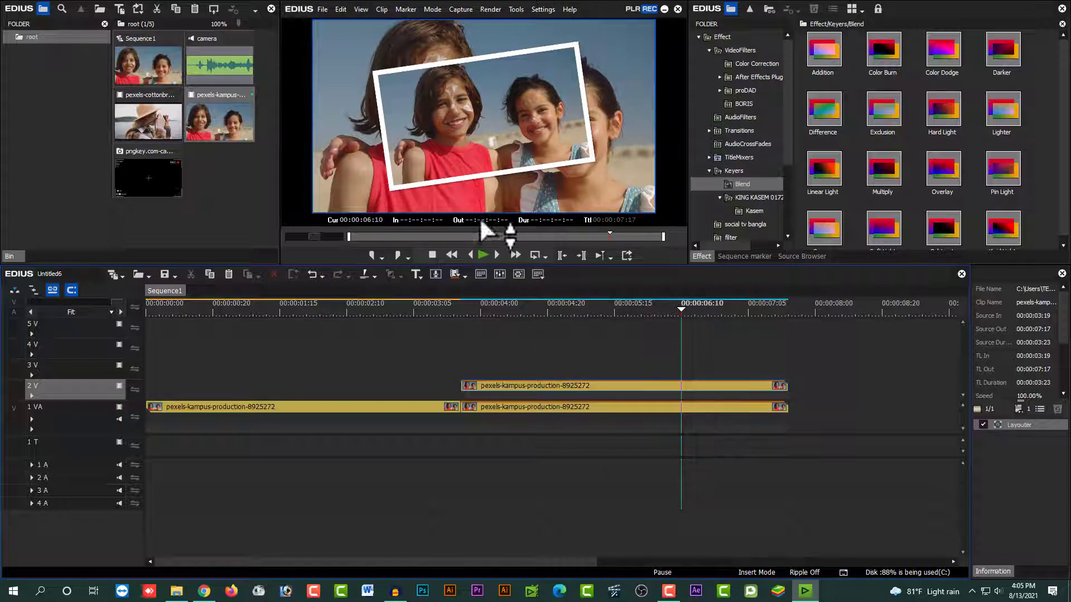
pyautogui.click(597, 353)
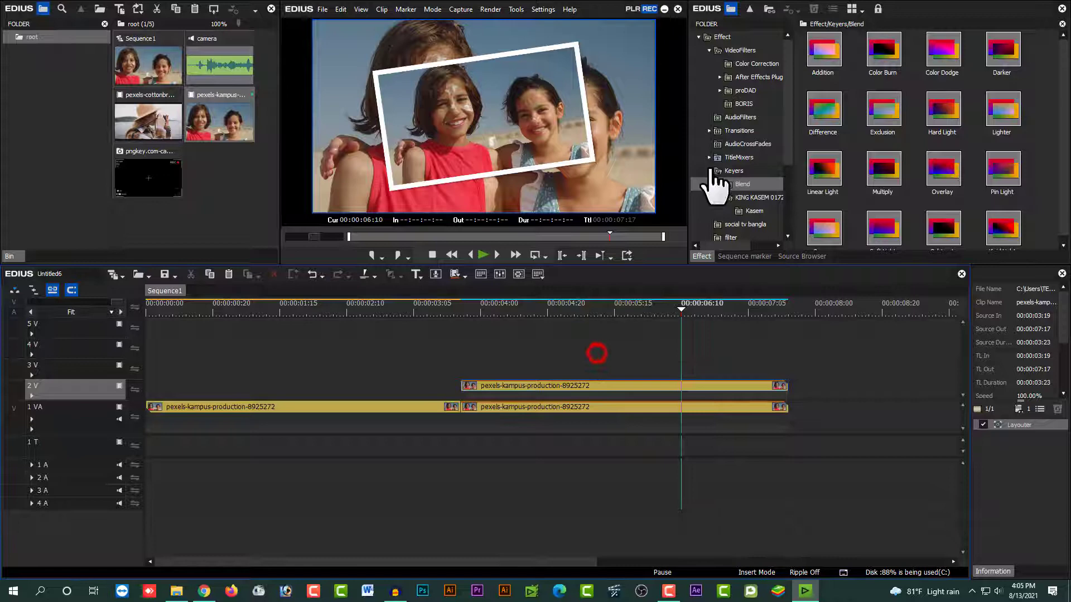
# Step: Apply the Monotone color correction filter to the frozen clip on the 1 VA track
pyautogui.click(742, 51)
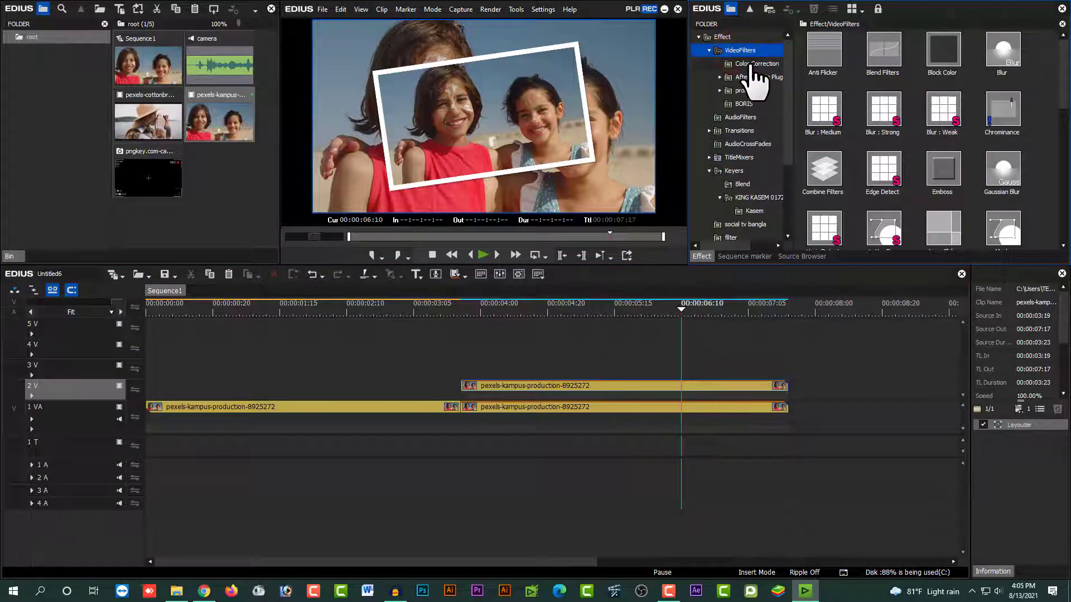
pyautogui.click(612, 407)
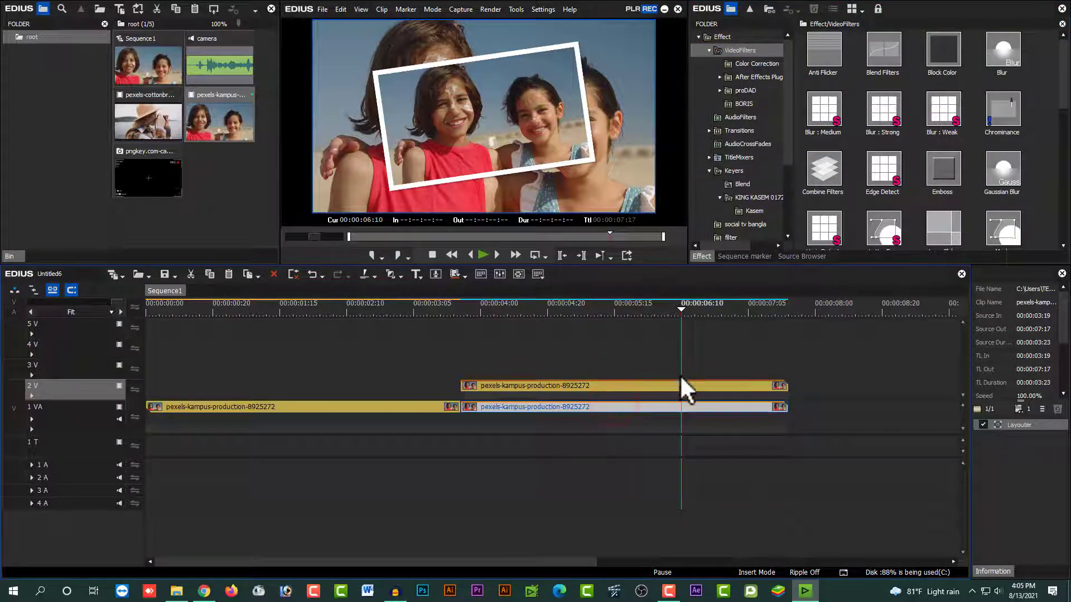
pyautogui.click(750, 64)
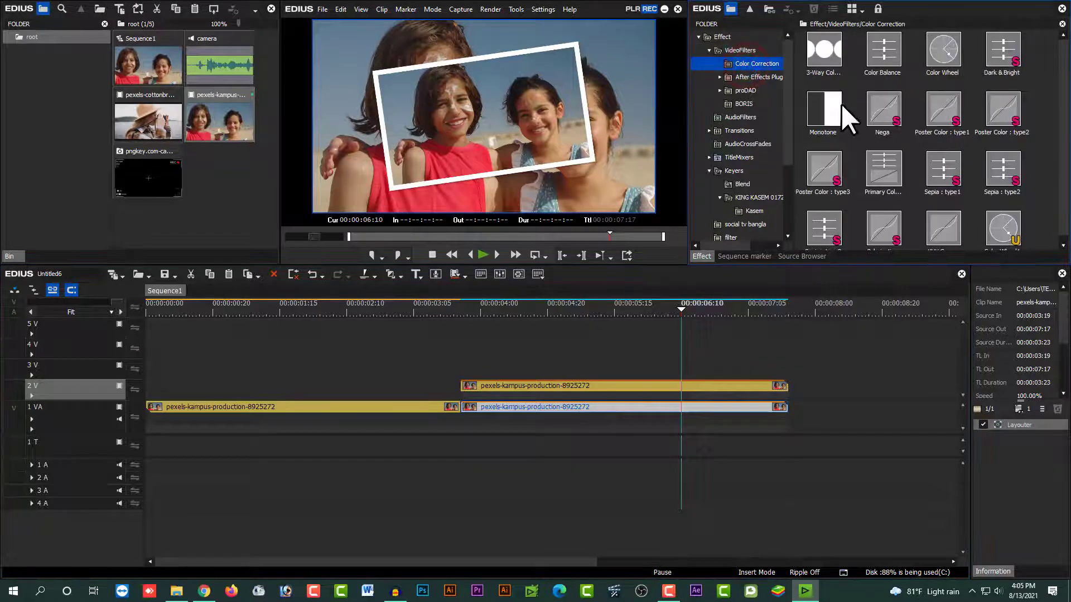
pyautogui.moveTo(830, 110); pyautogui.dragTo(618, 407)
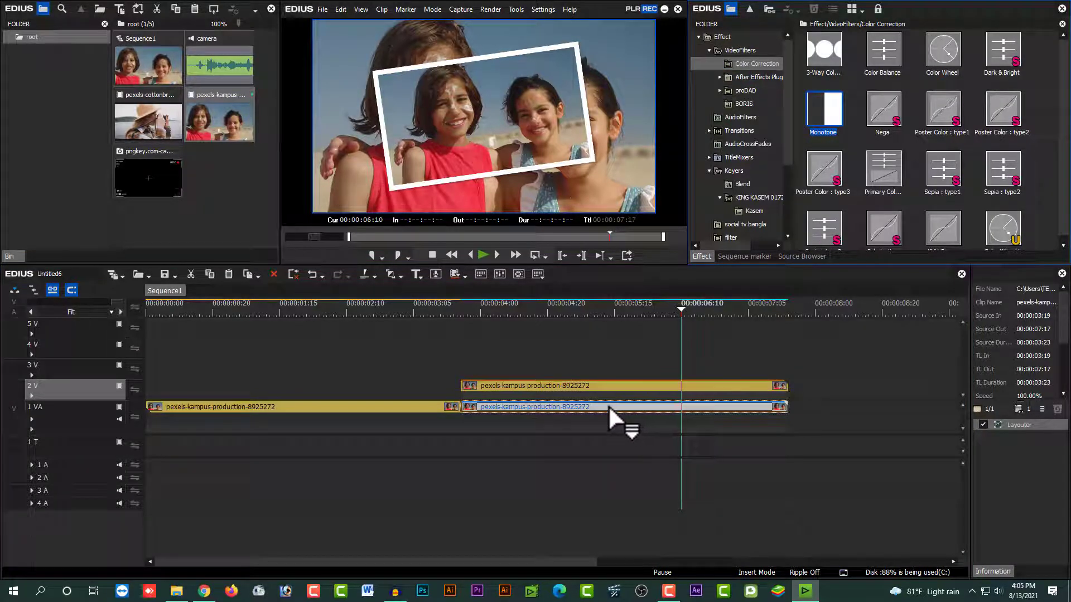
pyautogui.moveTo(608, 405); pyautogui.dragTo(608, 405)
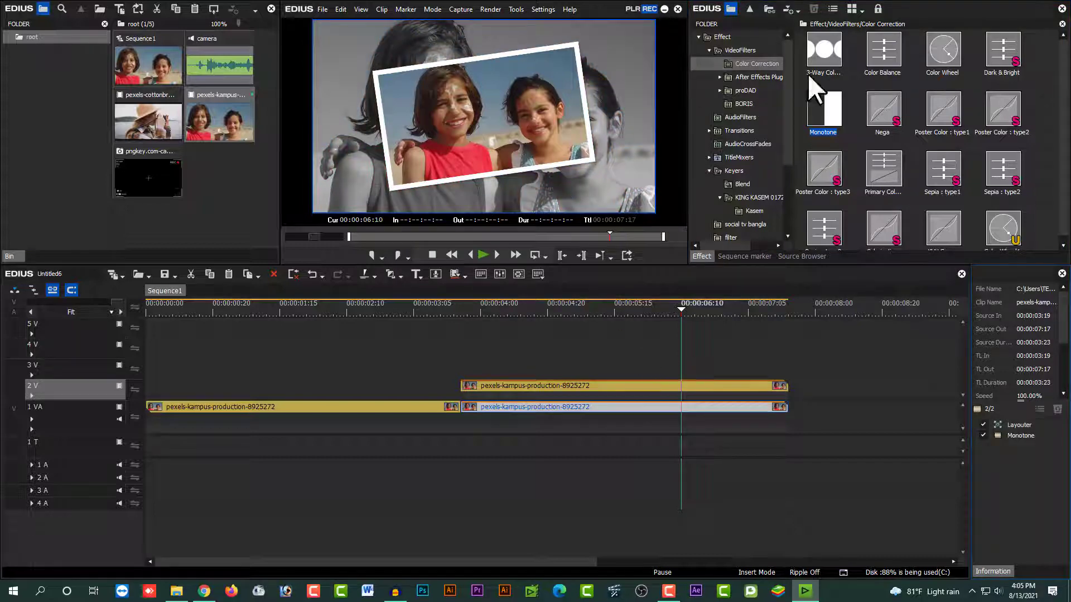
# Step: Apply the Blur video filter to the frozen clip on the 1 VA track and set its radius to 51
pyautogui.click(742, 51)
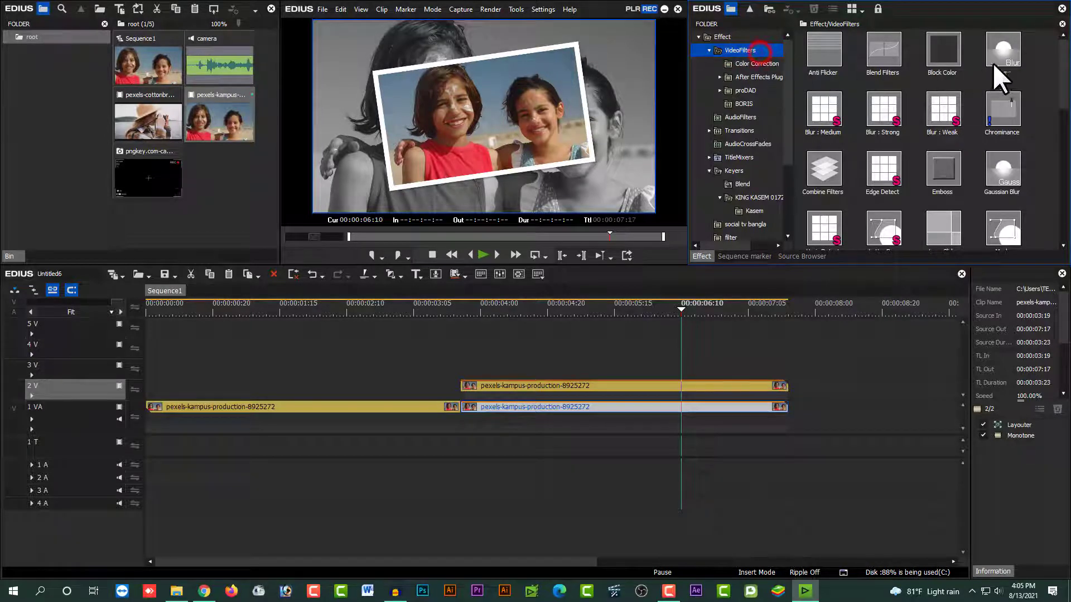
pyautogui.moveTo(1007, 51); pyautogui.dragTo(564, 409)
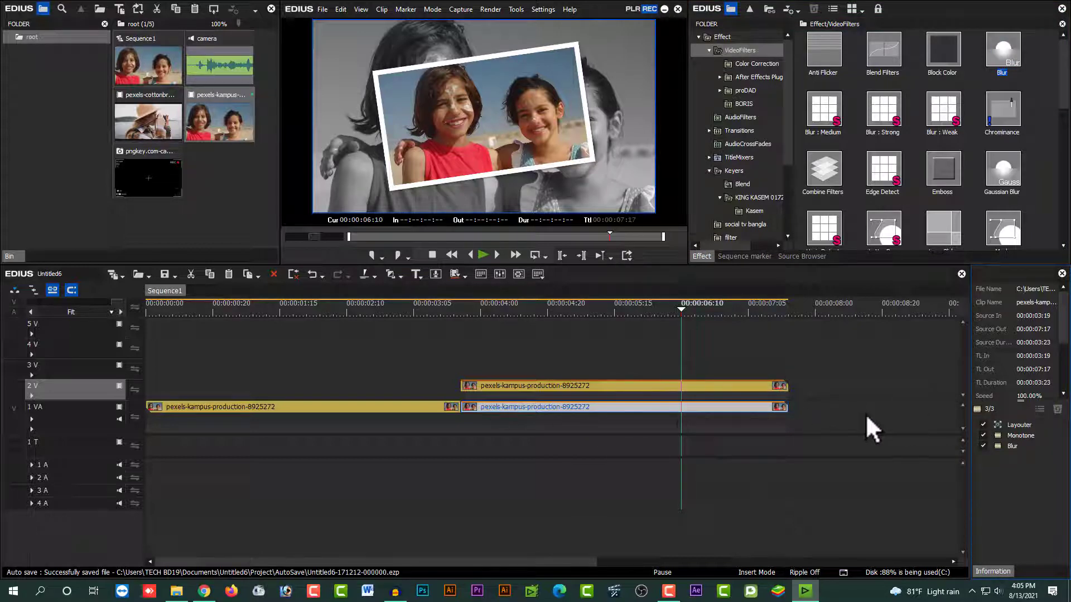
pyautogui.click(1014, 446)
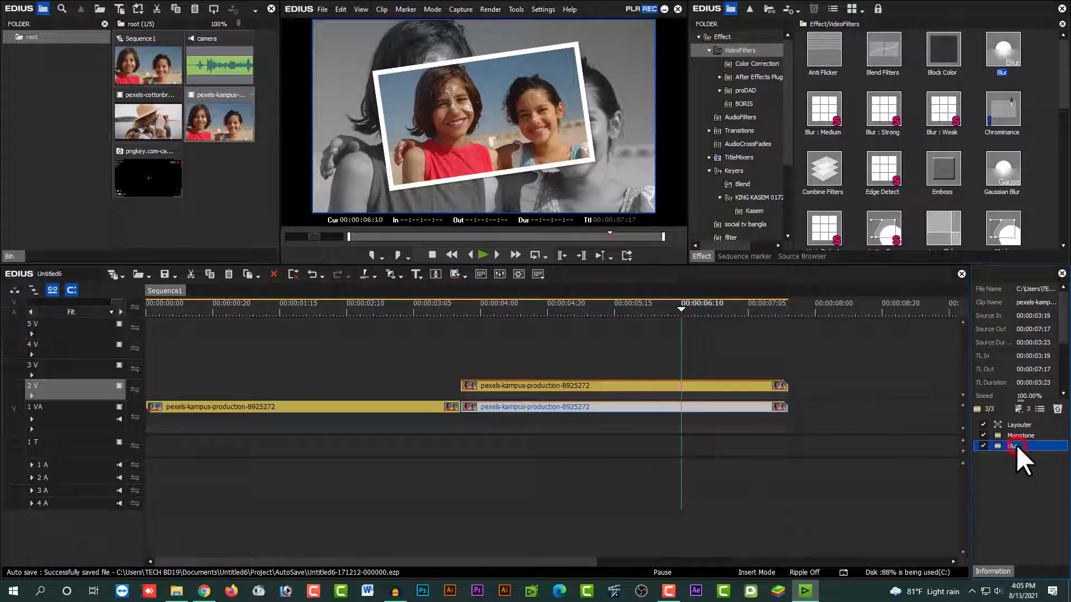
pyautogui.doubleClick(1017, 445)
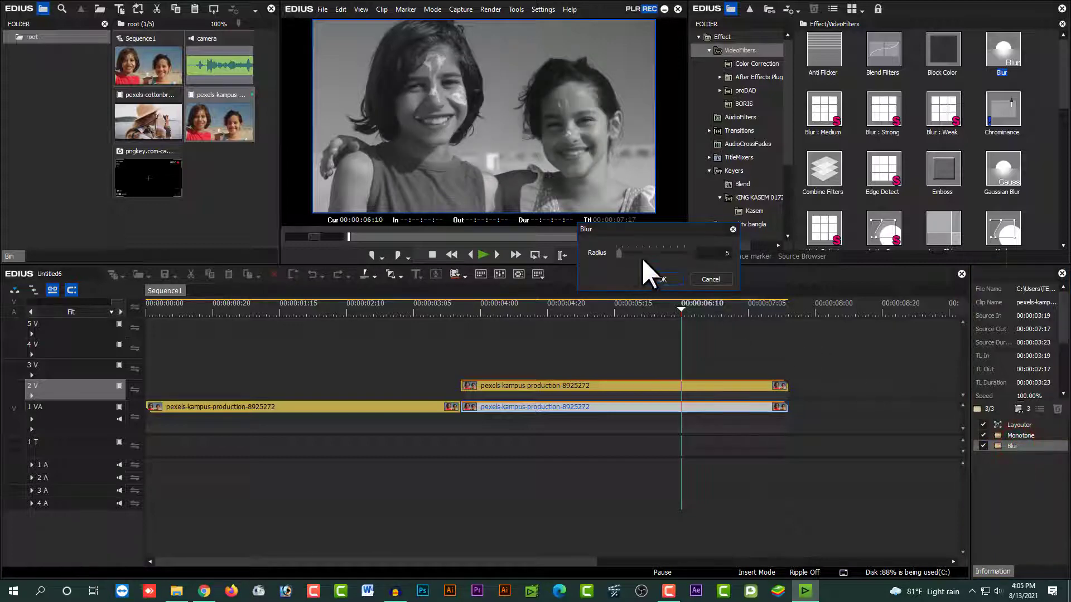
pyautogui.moveTo(616, 254); pyautogui.dragTo(640, 256)
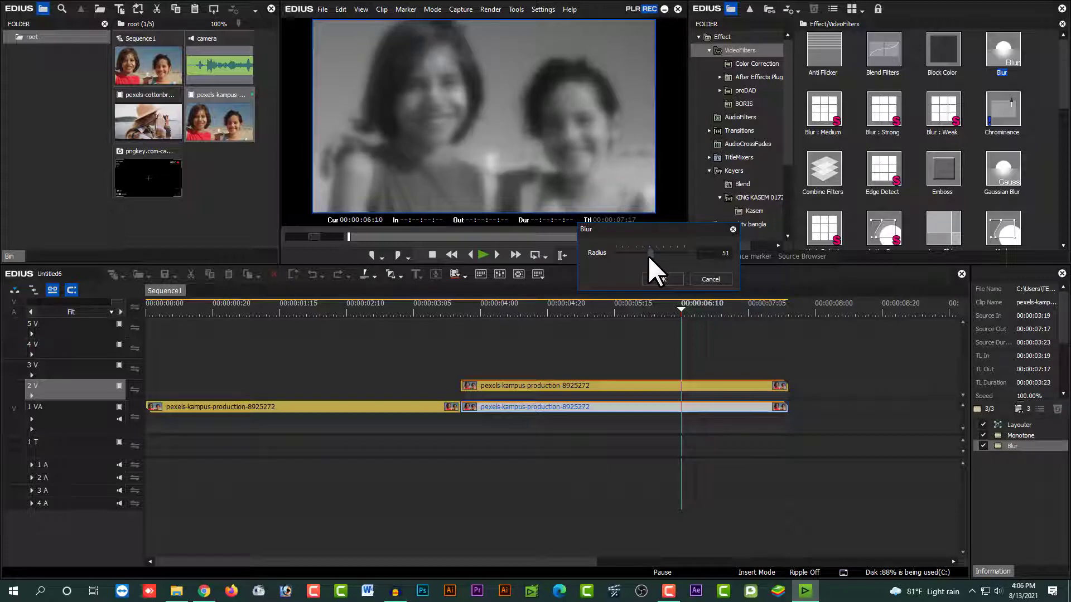
pyautogui.click(647, 281)
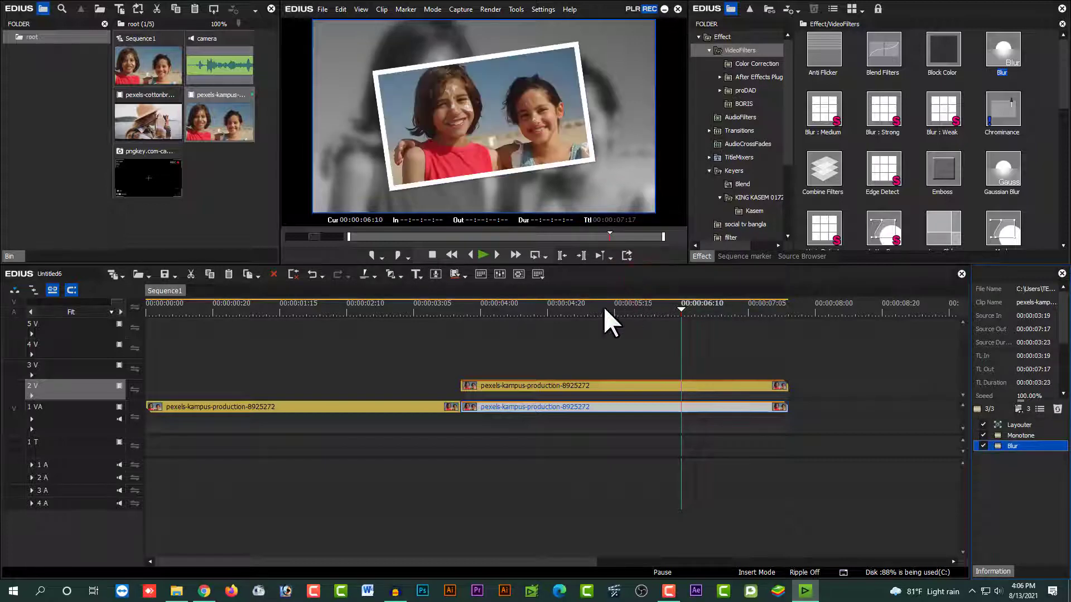
# Step: Play the blurred background with the picture animation from 00:00:03:13 and stop at 00:00:04:18
pyautogui.click(438, 311)
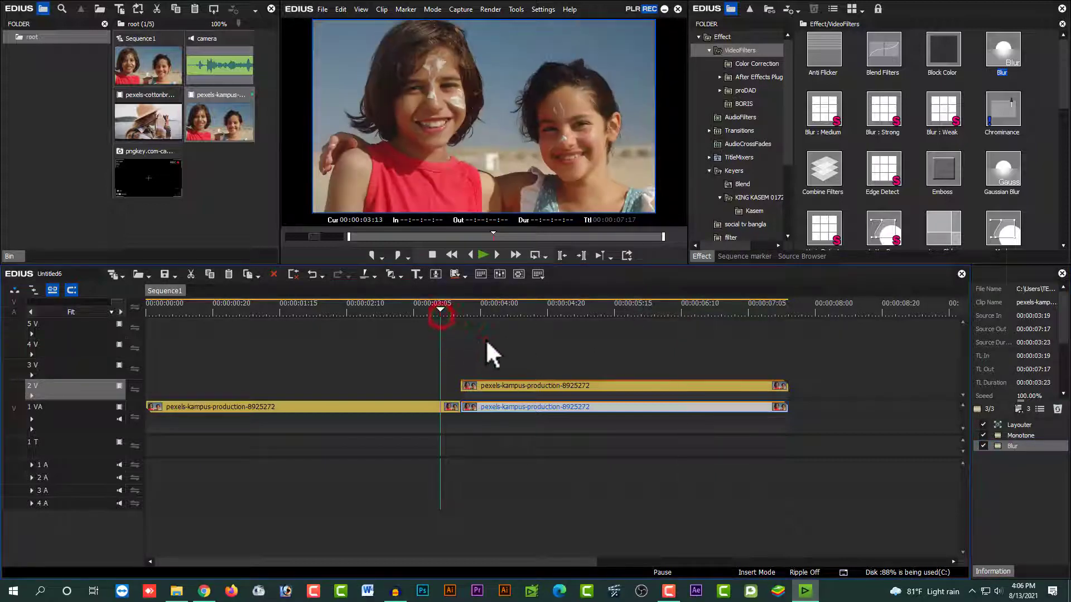
pyautogui.click(531, 345)
pyautogui.press('space')
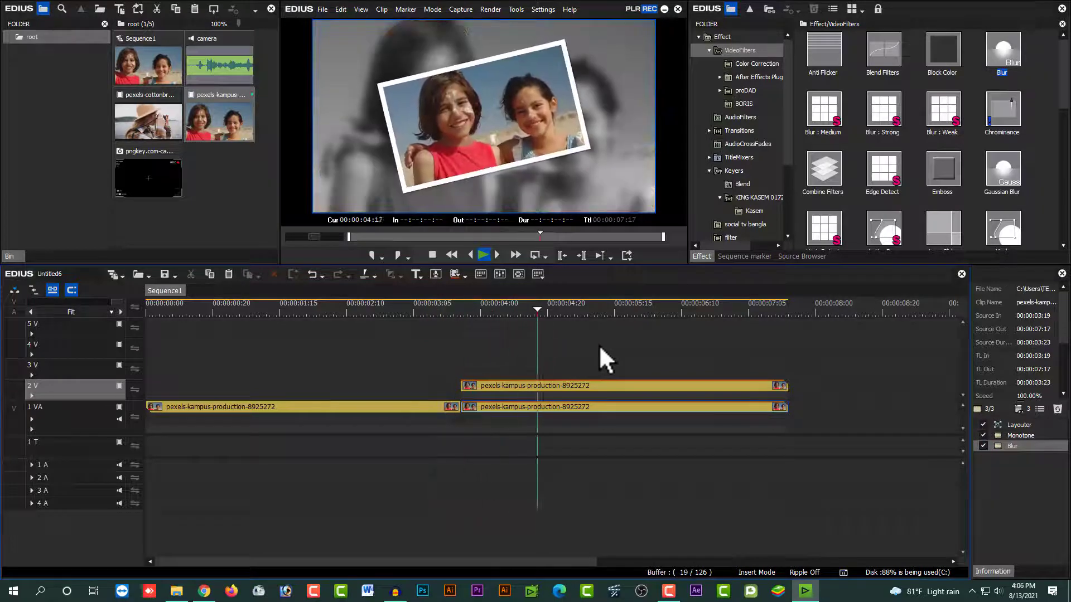
pyautogui.click(541, 310)
pyautogui.click(567, 343)
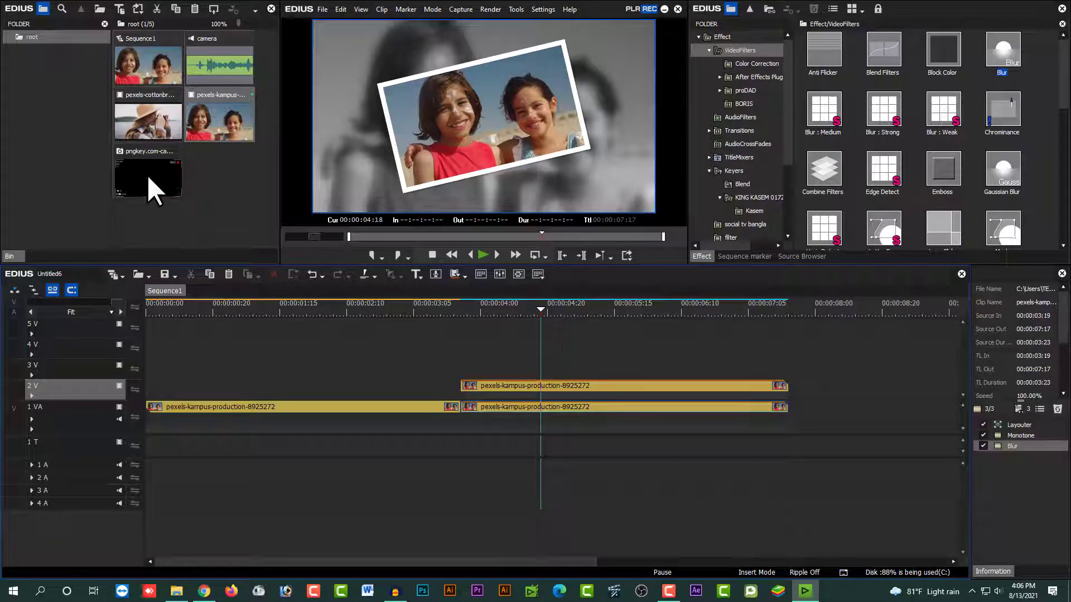
# Step: Place the camera overlay image on the 3 V track at 00:00:03:19 and trim its end to match the clips below at 00:00:07:17
pyautogui.moveTo(146, 173); pyautogui.dragTo(461, 368)
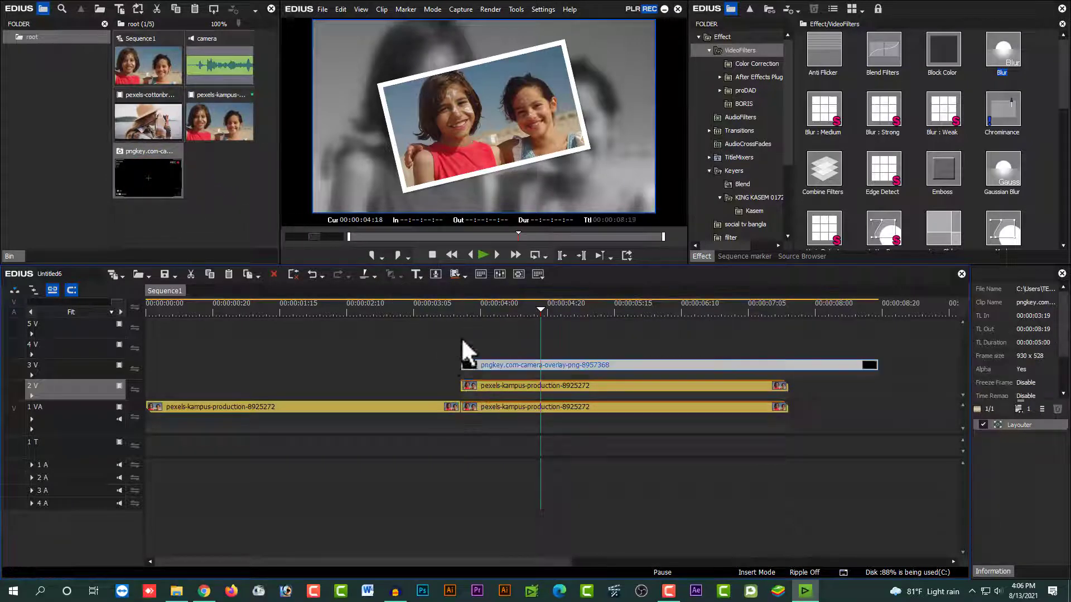
pyautogui.click(439, 306)
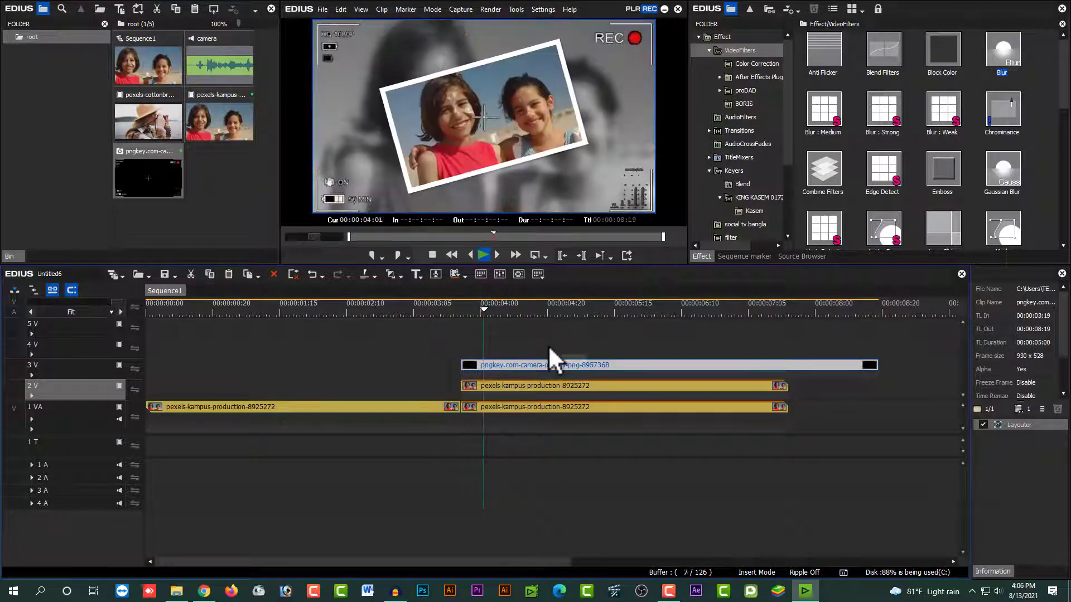
pyautogui.click(513, 370)
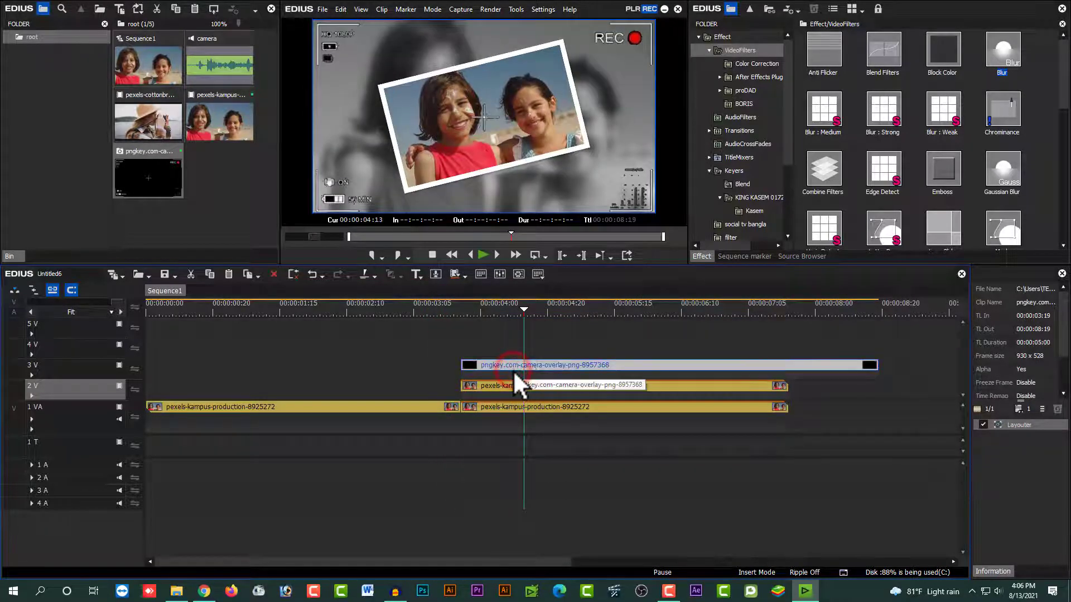
pyautogui.click(508, 386)
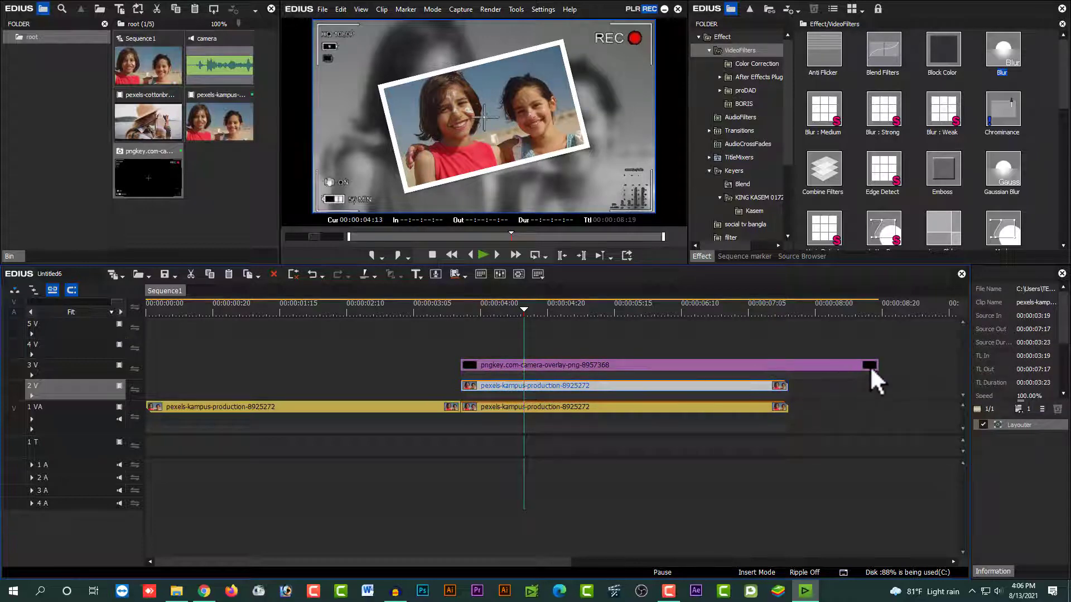
pyautogui.moveTo(871, 368); pyautogui.dragTo(786, 379)
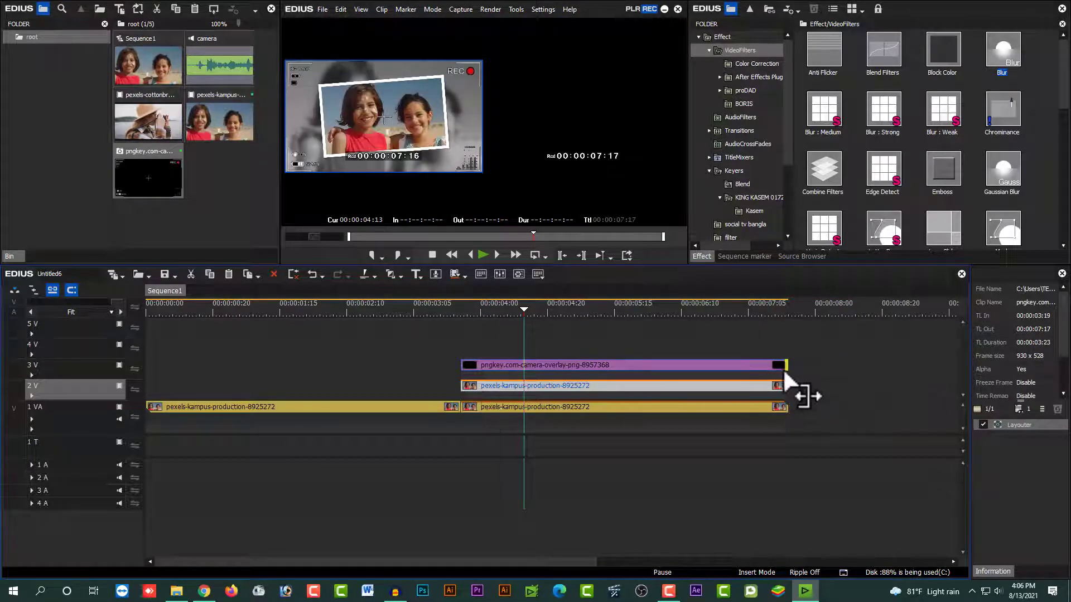
# Step: Copy the animated Layouter settings from the 2 V picture clip onto the 3 V camera overlay so it fits inside the tilted frame
pyautogui.click(631, 386)
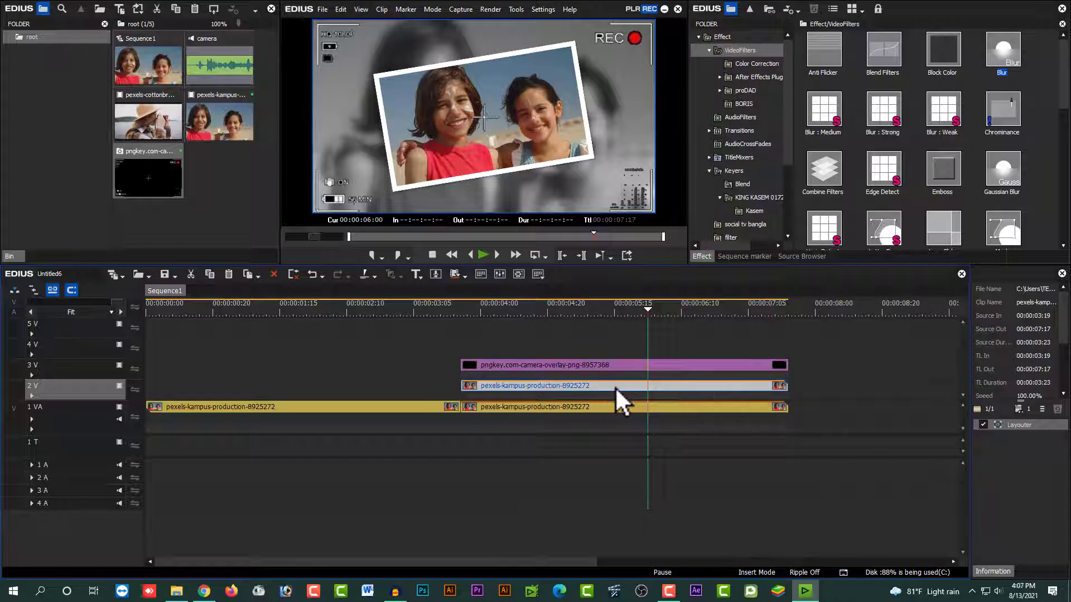
pyautogui.click(615, 387)
pyautogui.click(615, 387)
pyautogui.click(583, 365)
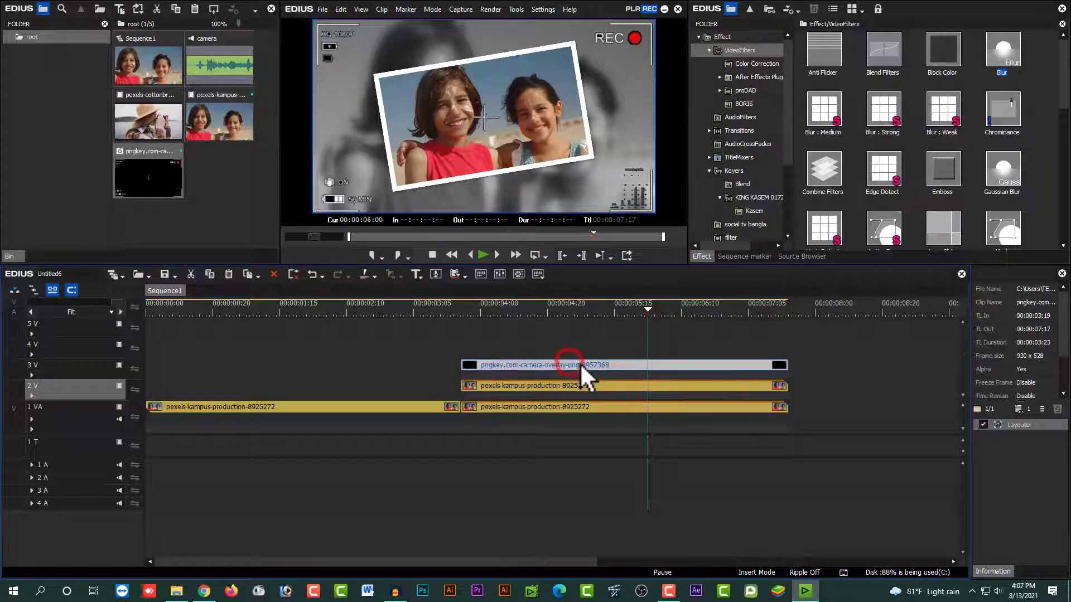
pyautogui.click(600, 342)
pyautogui.click(513, 386)
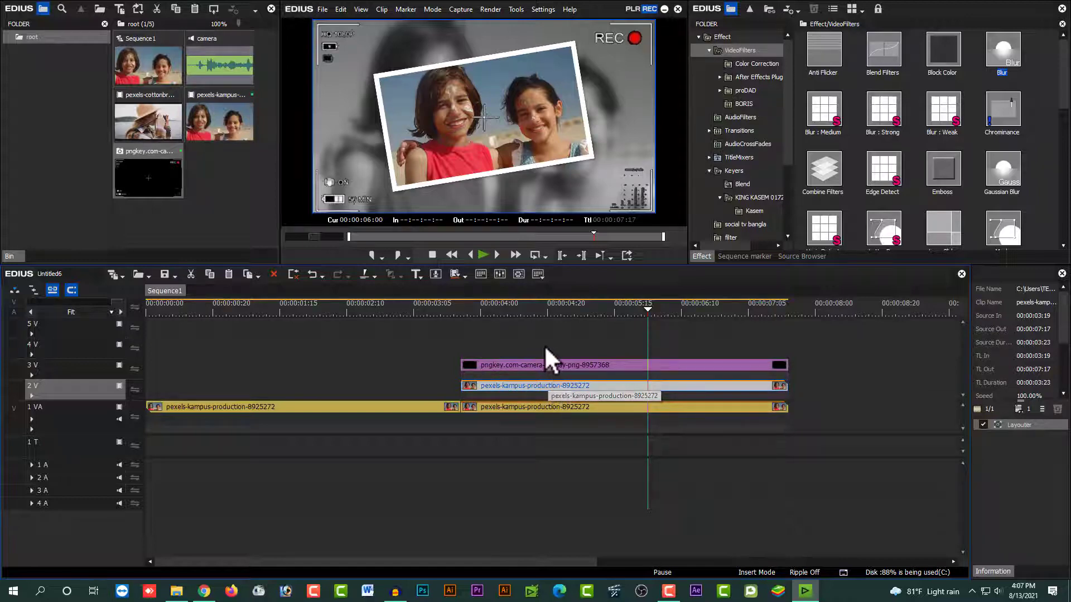
pyautogui.click(551, 363)
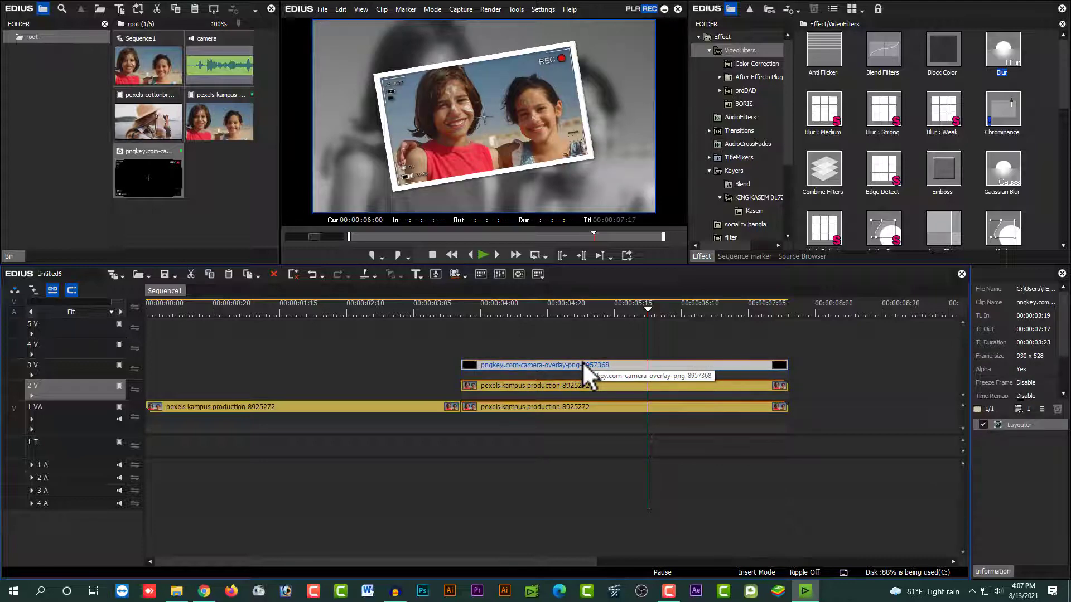
pyautogui.click(570, 387)
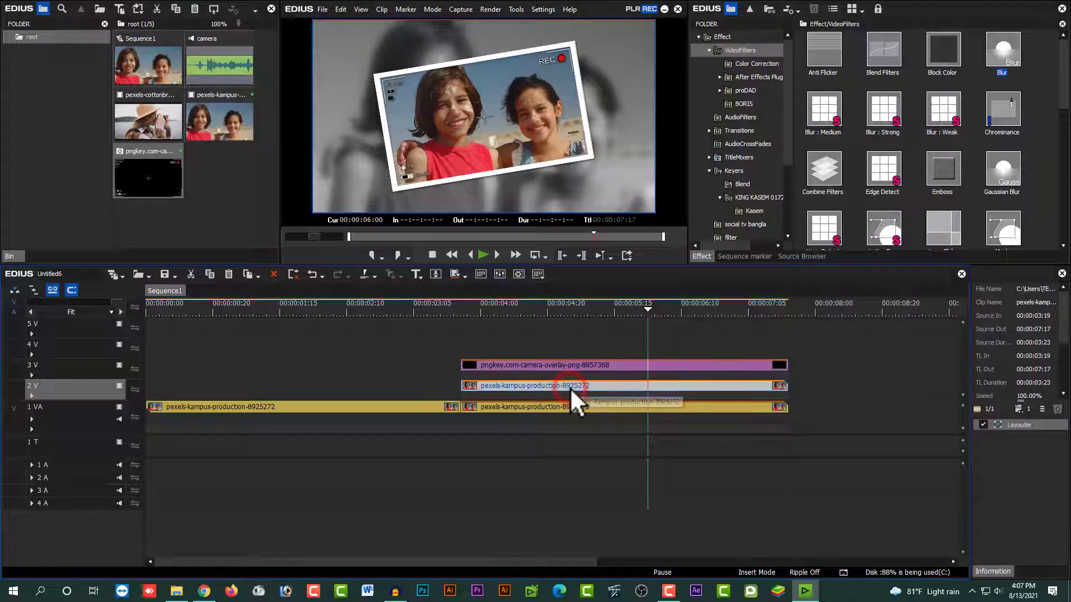
pyautogui.click(539, 365)
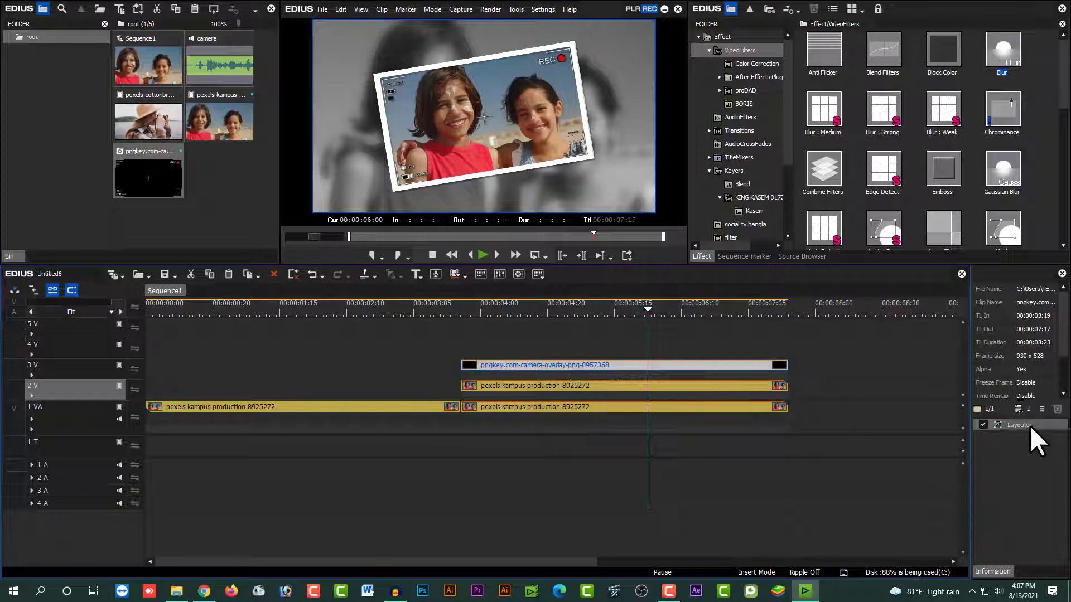
# Step: Play the overlay animation from 00:00:03:09 to 00:00:05:23 and return the playhead to 00:00:03:19
pyautogui.click(427, 308)
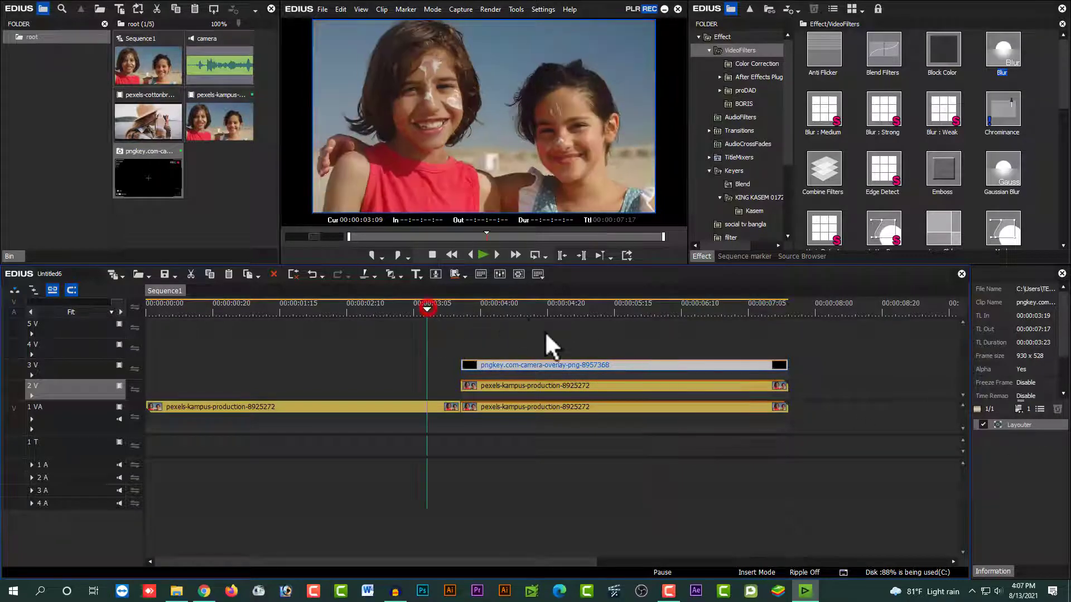
pyautogui.press('space')
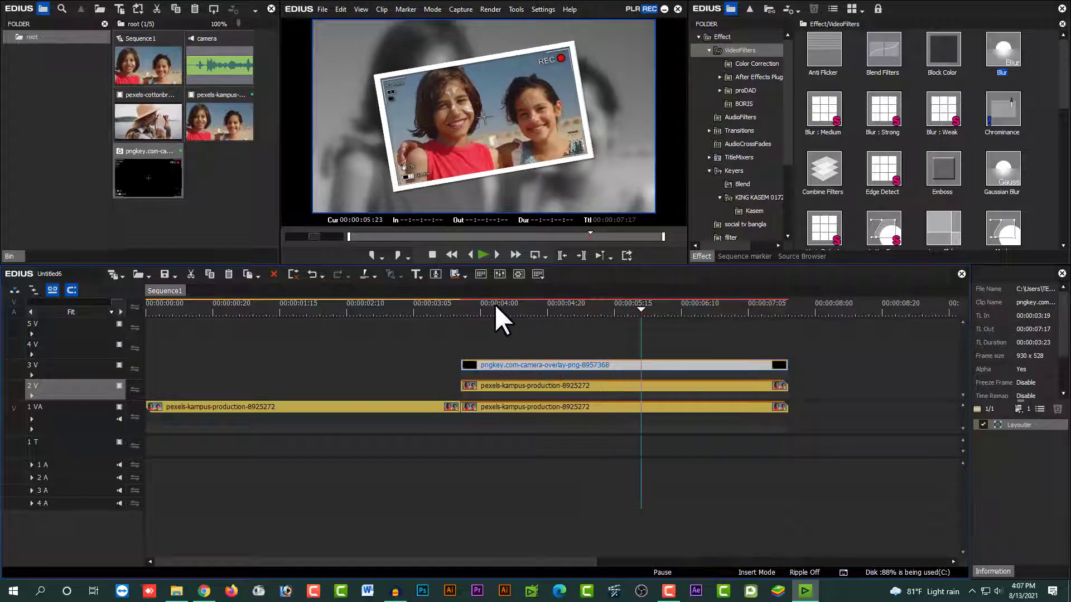
pyautogui.click(456, 304)
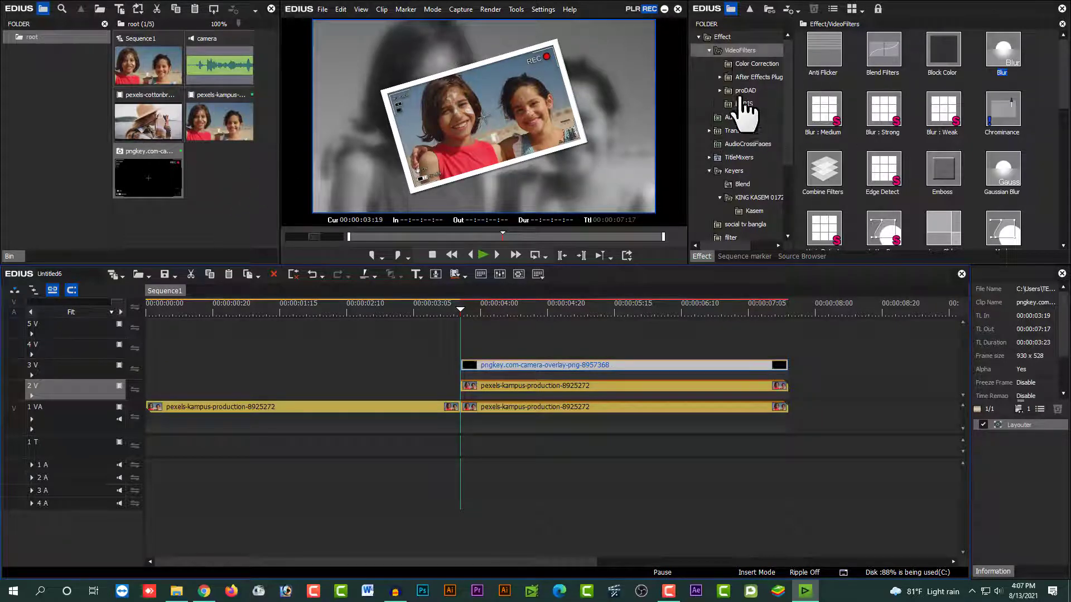
# Step: Create a new Color Matte clip in the bin with its first color set to white (255, 255, 255)
pyautogui.rightClick(220, 166)
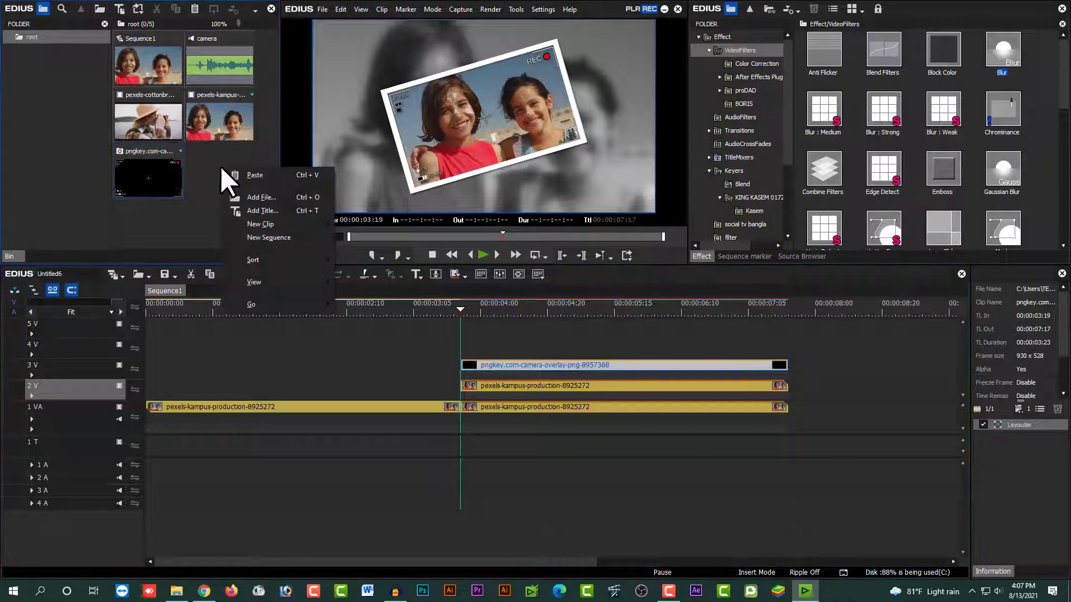
pyautogui.moveTo(267, 225)
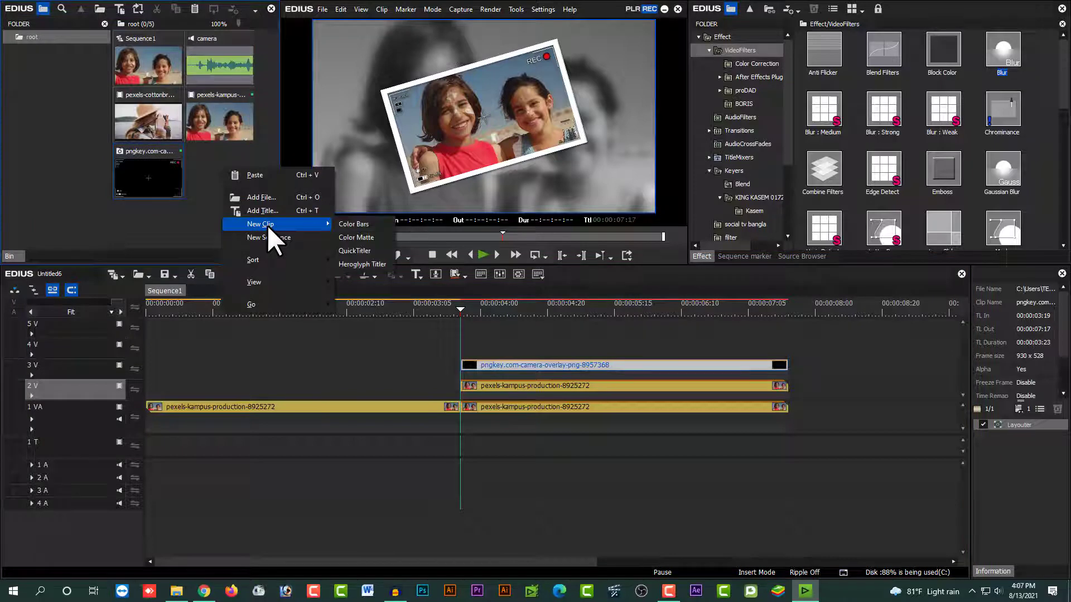
pyautogui.click(366, 236)
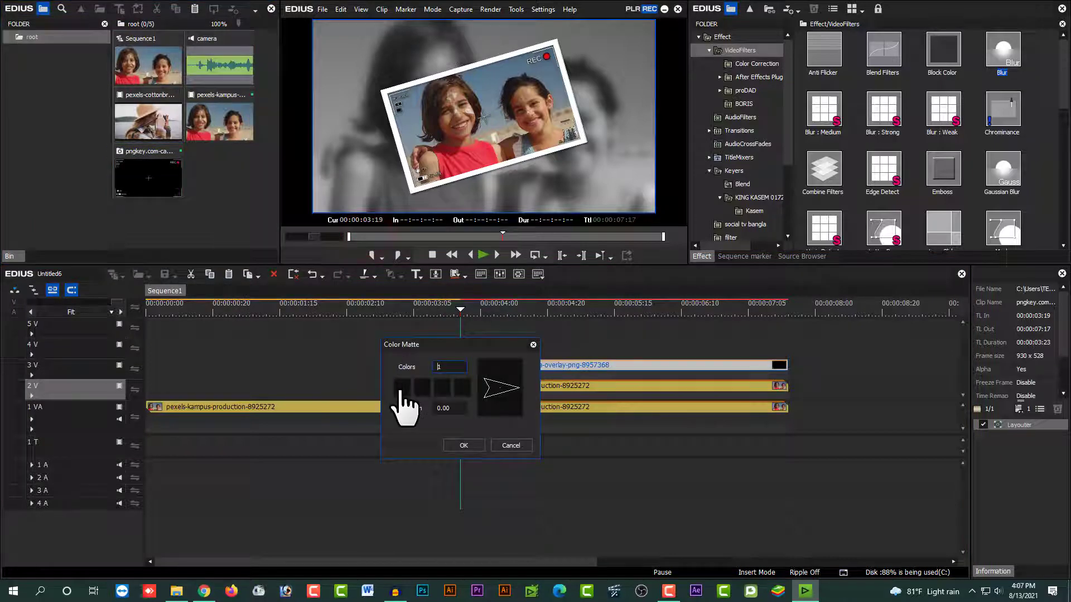
pyautogui.click(400, 392)
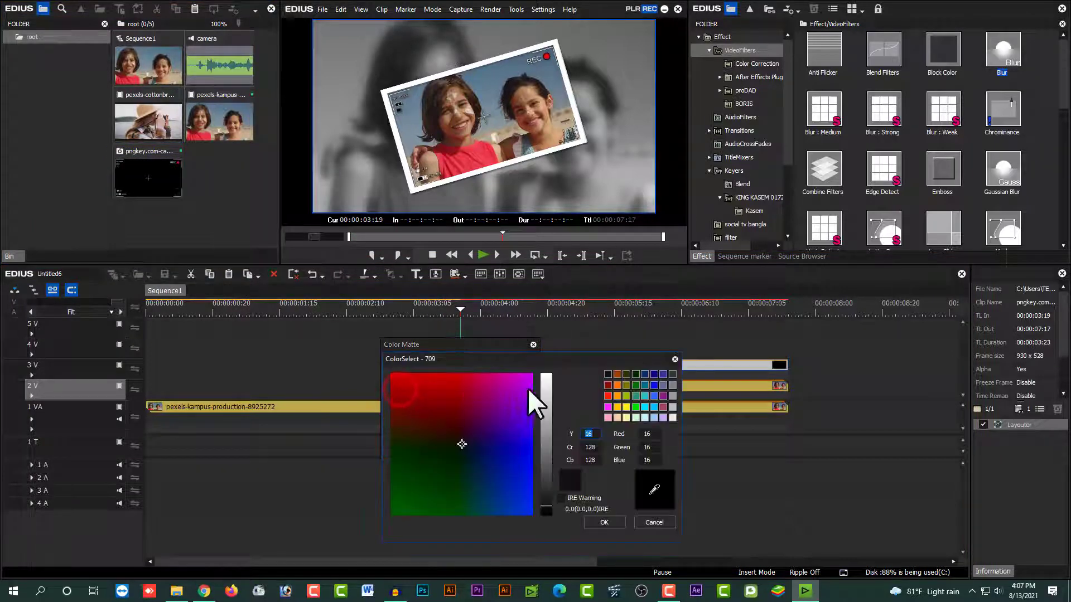
pyautogui.moveTo(546, 400); pyautogui.dragTo(551, 364)
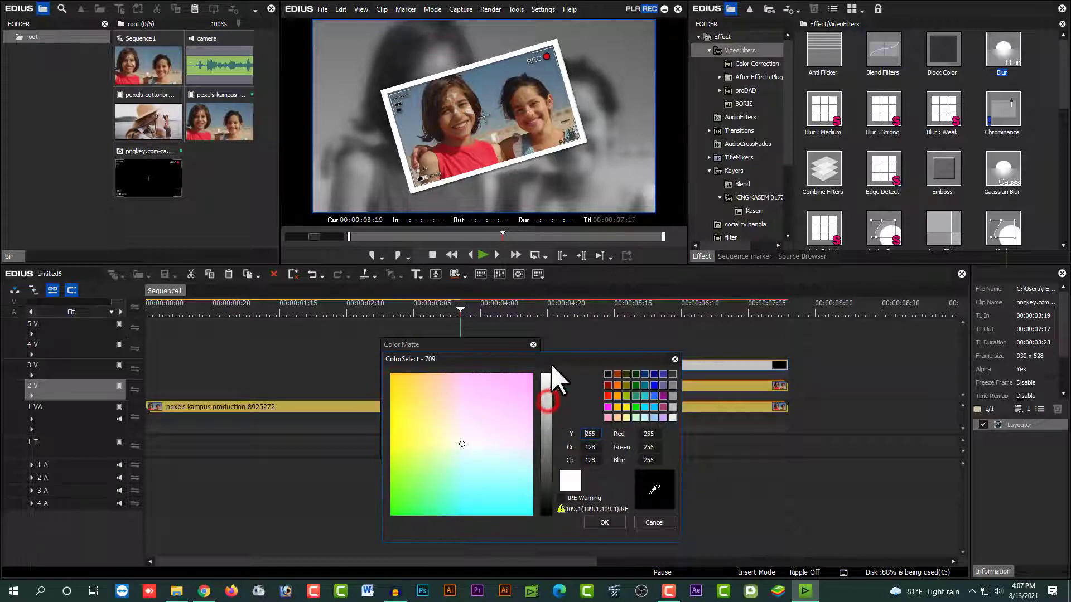
pyautogui.click(598, 520)
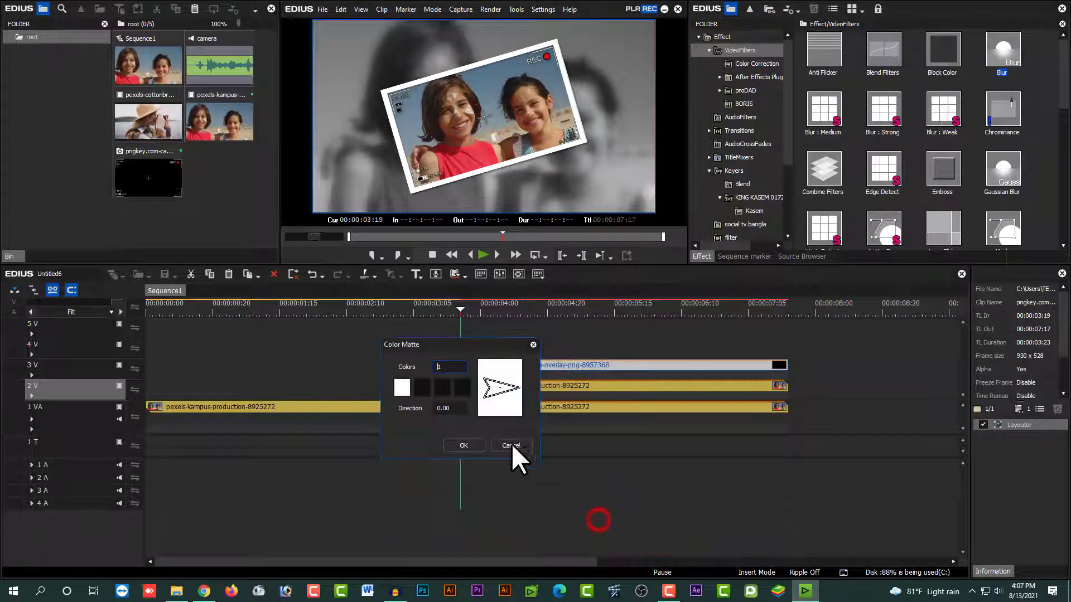
pyautogui.click(467, 446)
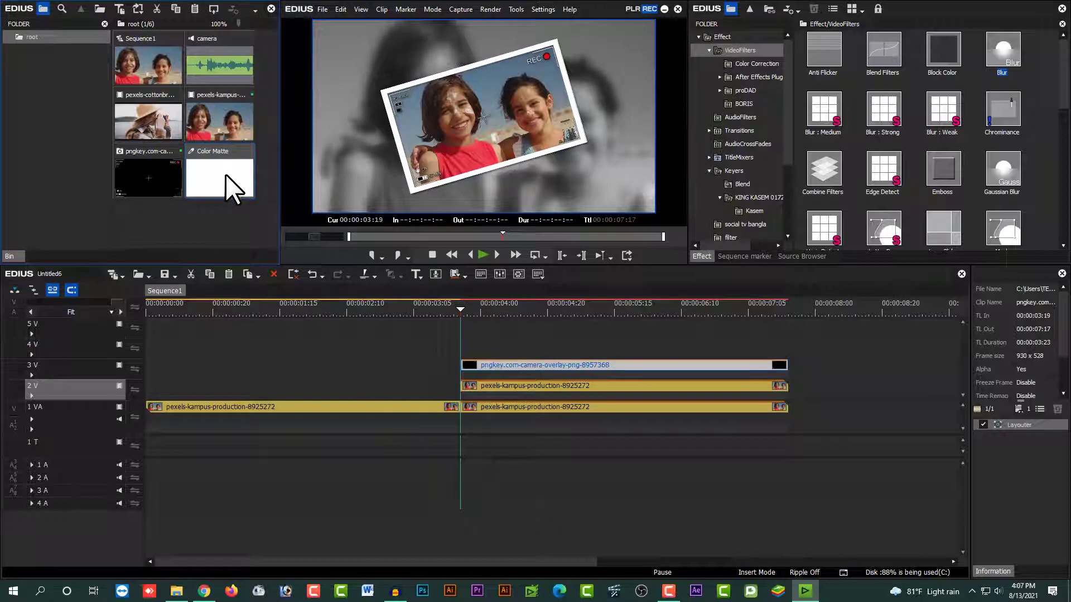
# Step: Place the white Color Matte on the 4 V track starting at 00:00:03:19 and select it with the playhead at its start
pyautogui.moveTo(223, 179); pyautogui.dragTo(457, 329)
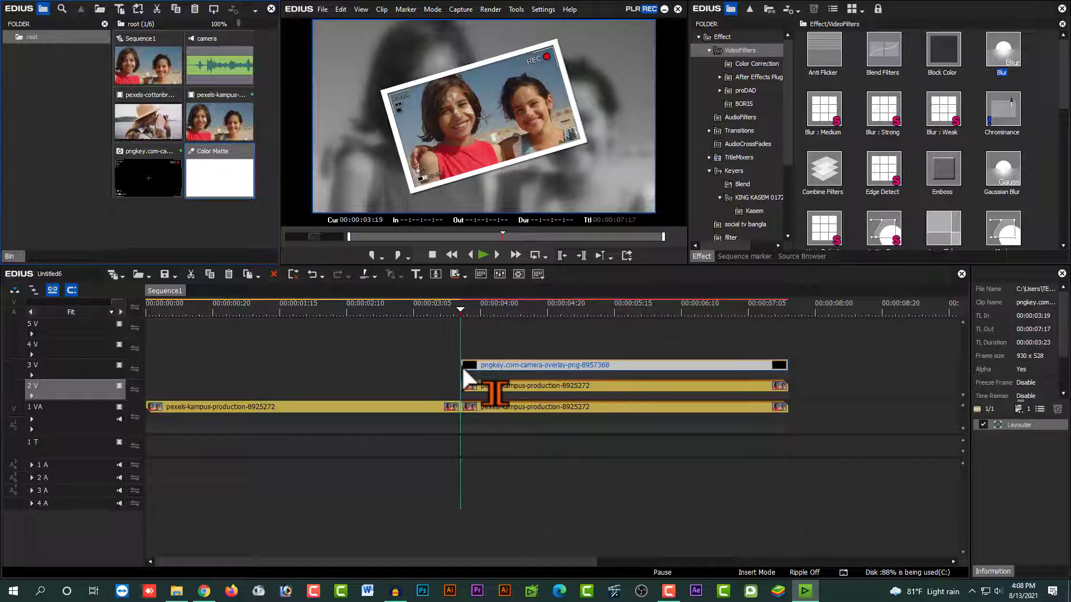
pyautogui.moveTo(228, 183); pyautogui.dragTo(463, 344)
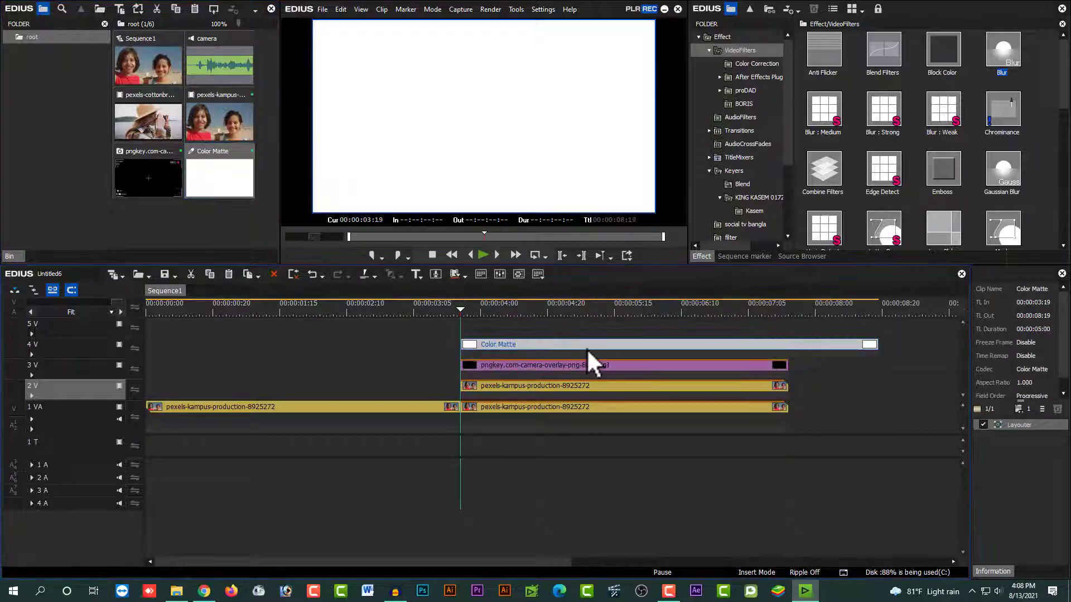
pyautogui.click(525, 330)
pyautogui.scroll(2, 526, 331)
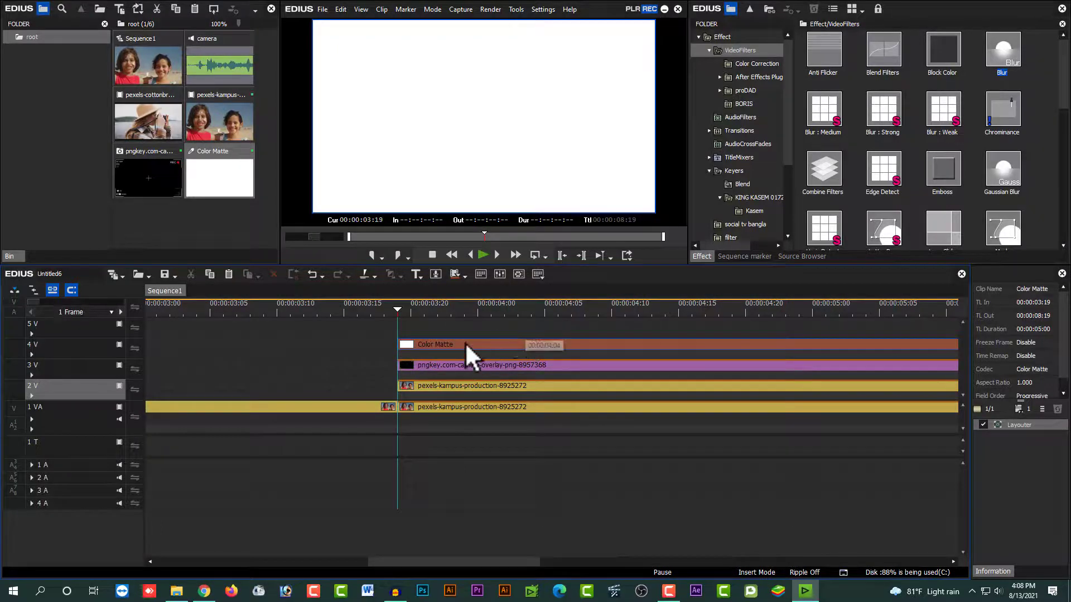
pyautogui.click(430, 344)
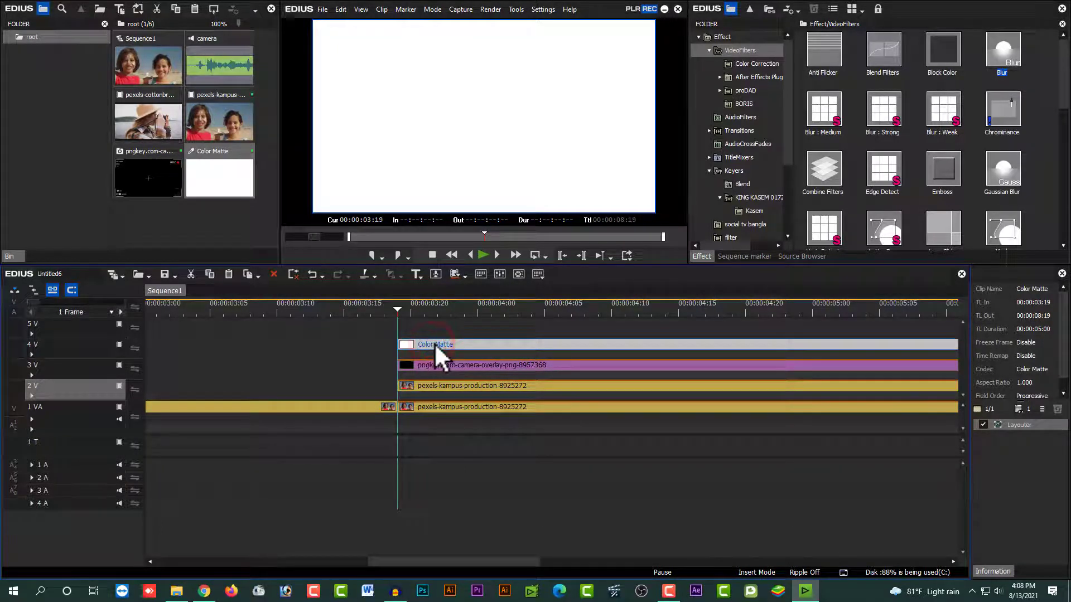
pyautogui.moveTo(383, 310); pyautogui.dragTo(396, 314)
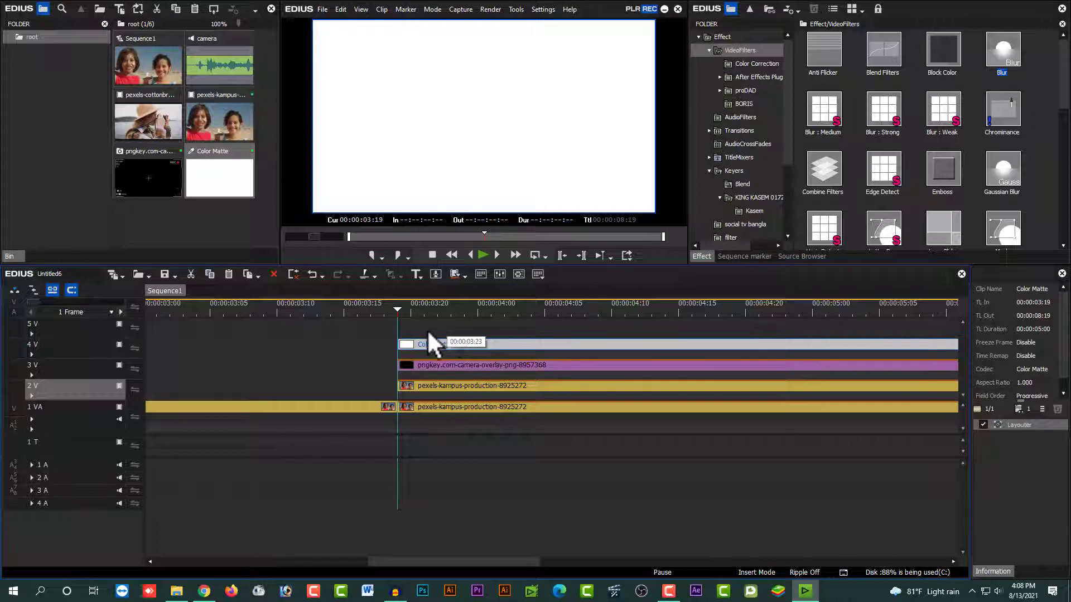
# Step: Trim the white Color Matte on the 4 V track to end at 00:00:03:24 and play back the short flash
pyautogui.press('Right')
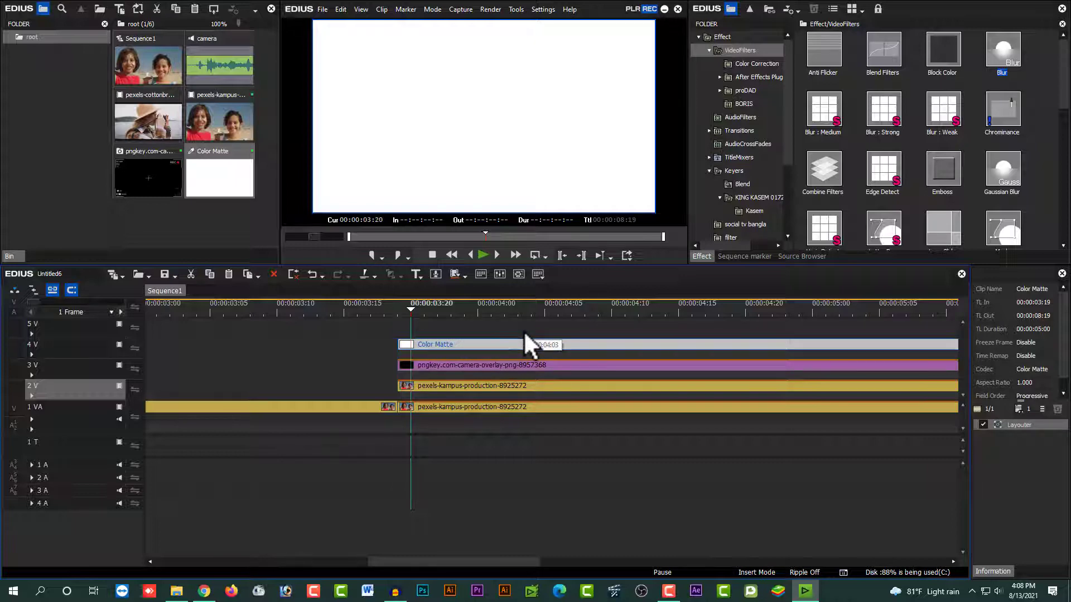
pyautogui.press('Right')
pyautogui.press('Right')
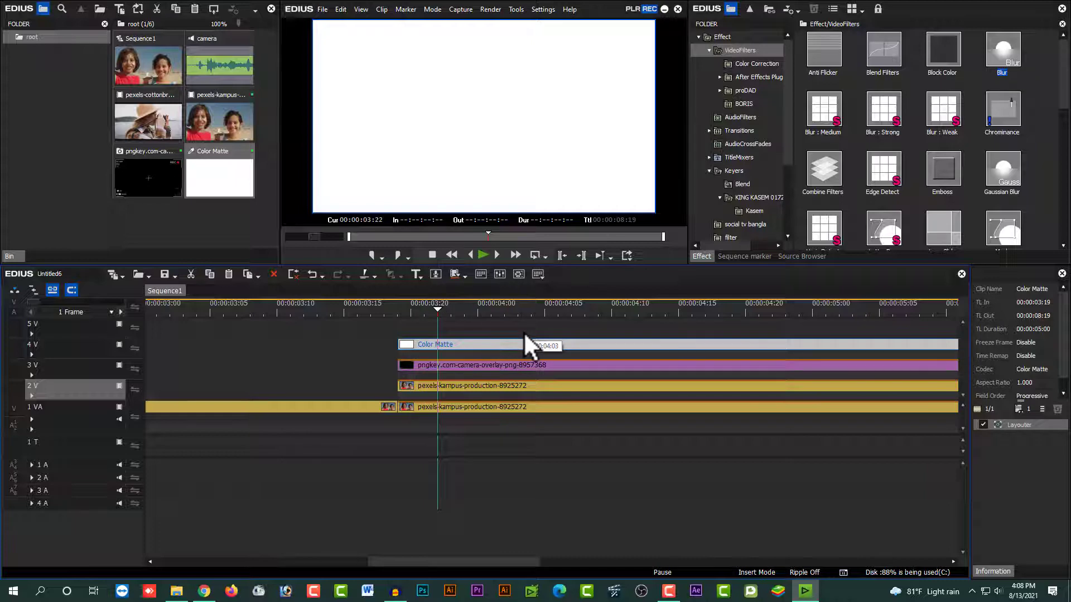
pyautogui.press('Right')
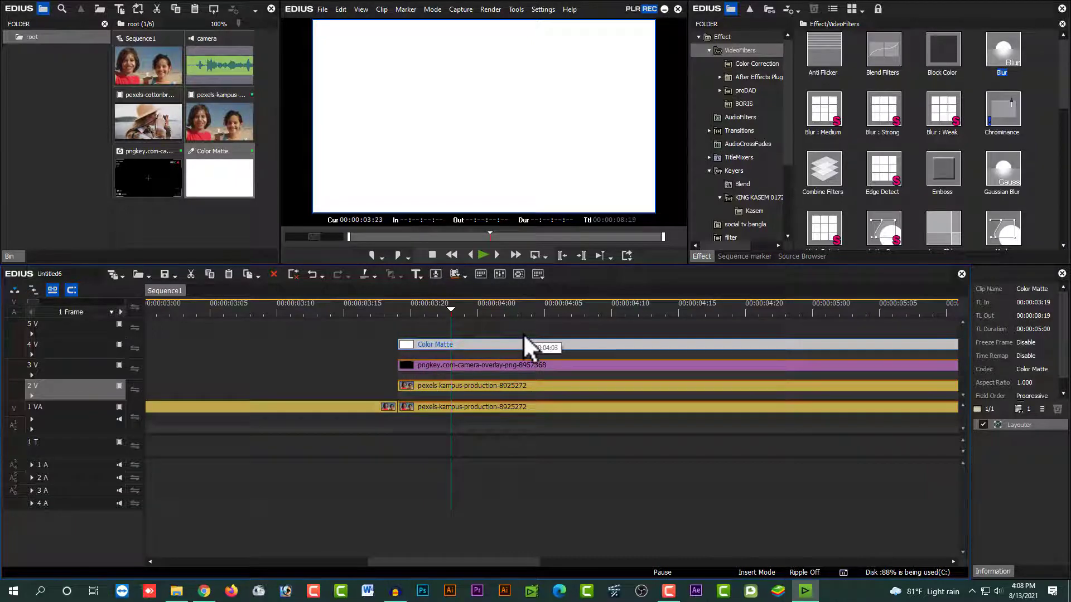
pyautogui.press('Right')
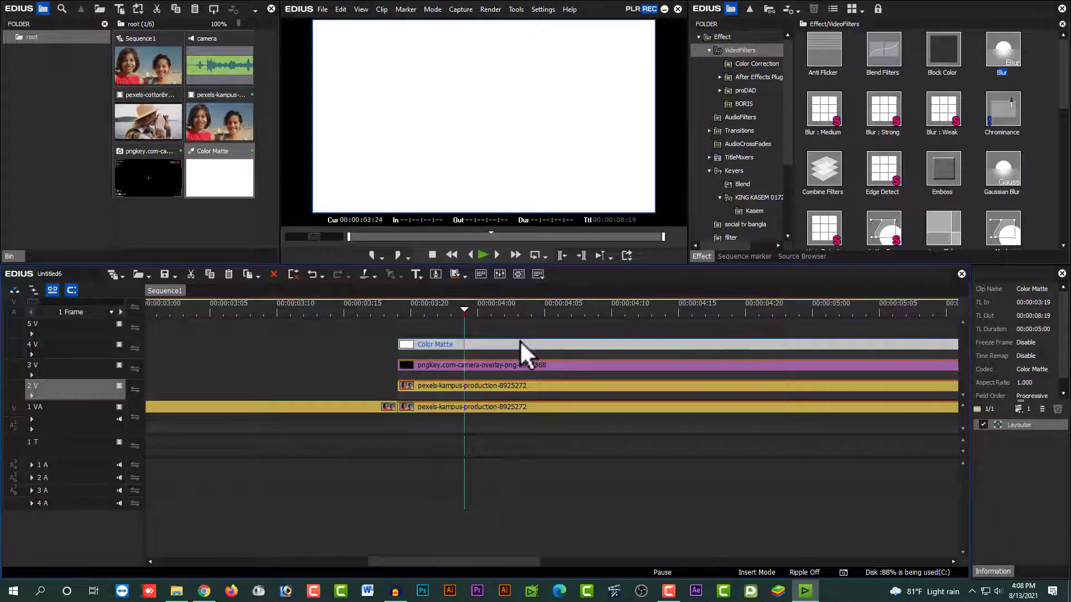
pyautogui.click(465, 342)
pyautogui.press('m')
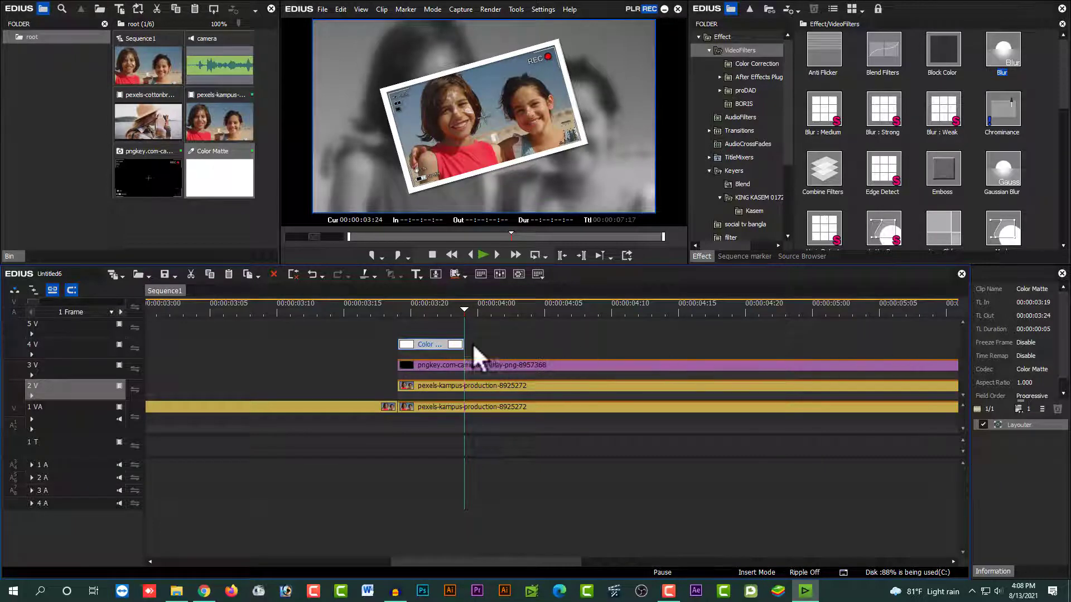
pyautogui.click(319, 309)
pyautogui.press('space')
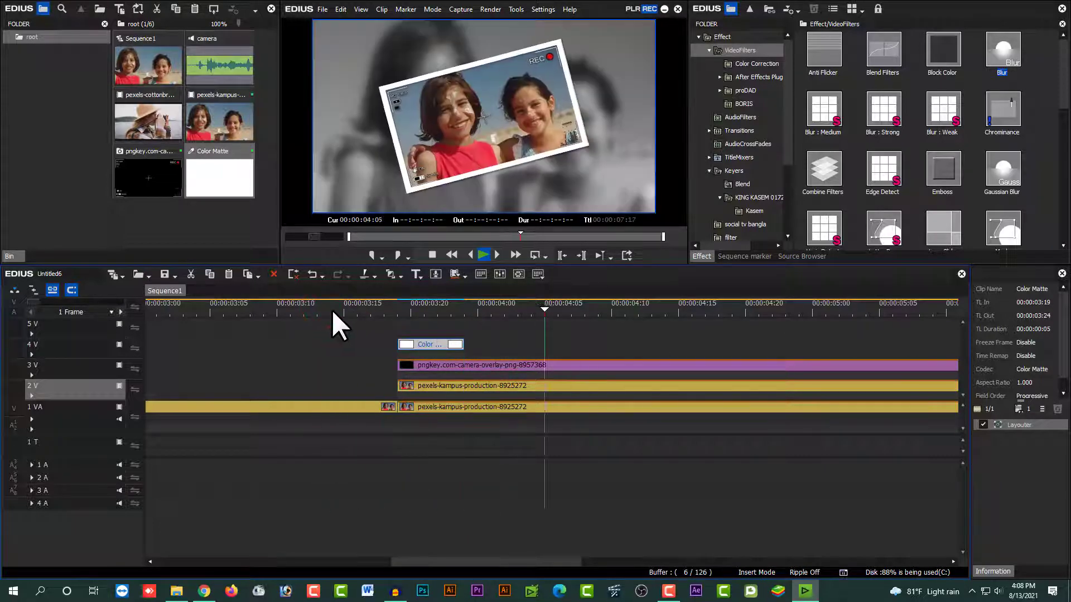
# Step: Apply the Overlay blend keyer to the Color Matte clip on the 4 V track with the playhead at 00:00:03:21
pyautogui.click(423, 307)
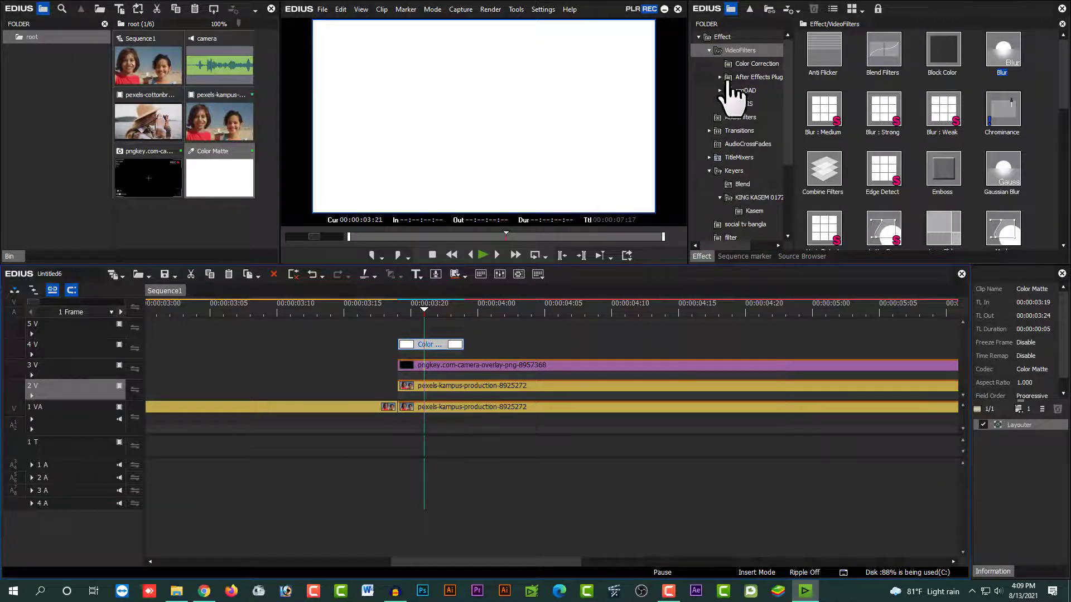
pyautogui.click(733, 171)
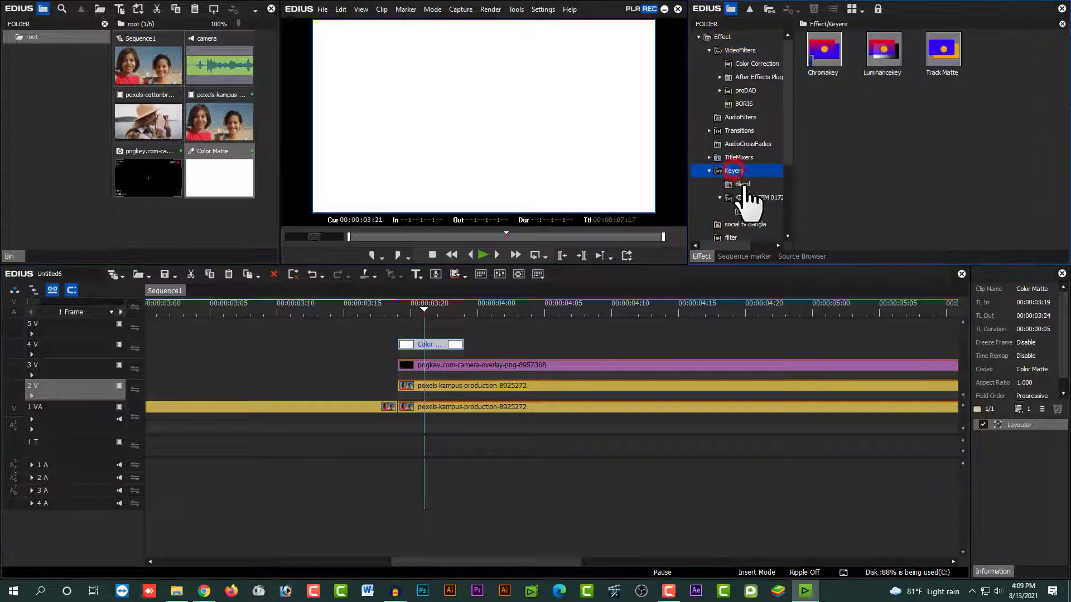
pyautogui.click(744, 183)
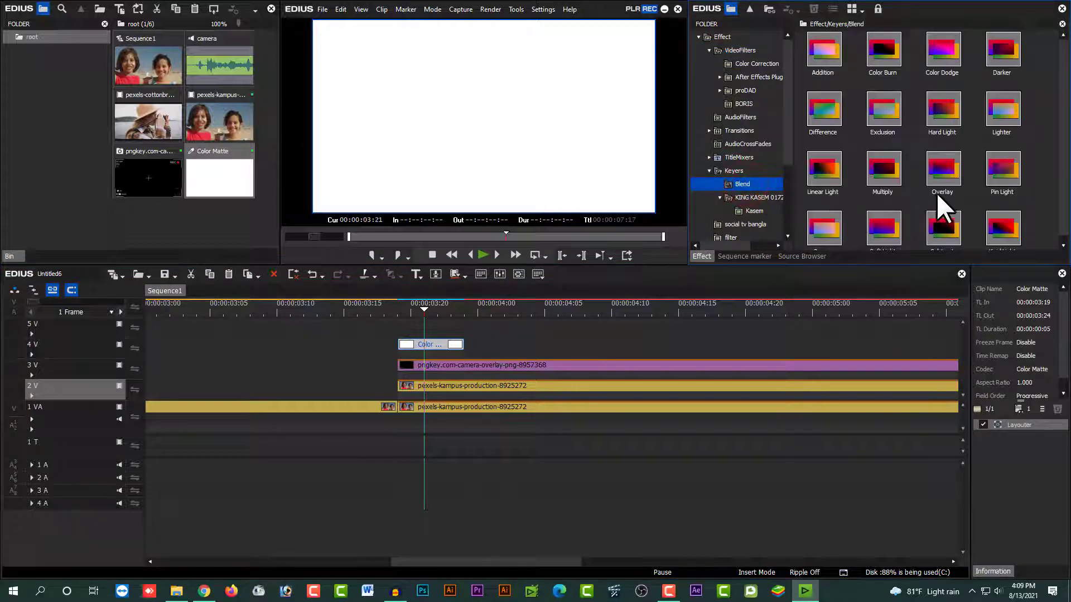
pyautogui.moveTo(945, 172); pyautogui.dragTo(439, 353)
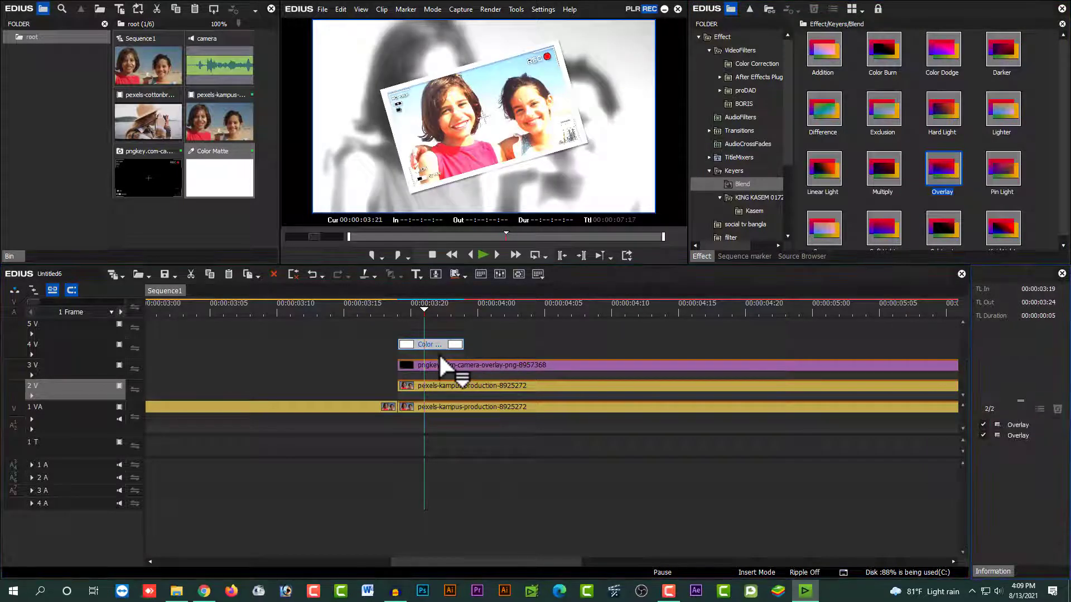
# Step: Play the Overlay-blended flash from 00:00:03:14 and return the playhead to 00:00:03:21
pyautogui.click(330, 304)
pyautogui.press('space')
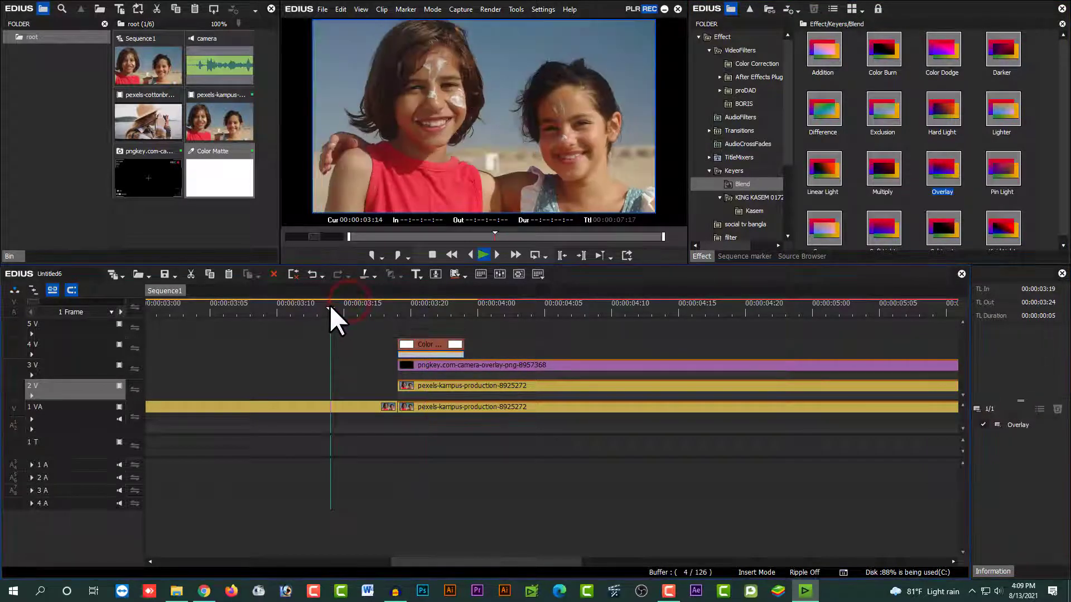
pyautogui.moveTo(320, 307); pyautogui.dragTo(428, 307)
pyautogui.click(430, 304)
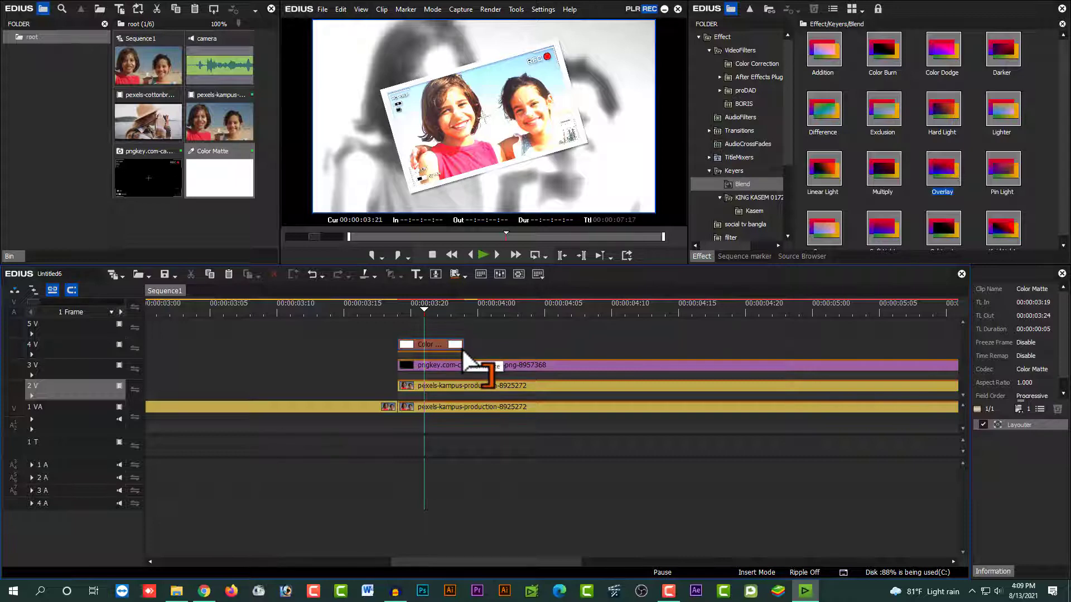
# Step: Show the Color Matte's transparency line on the expanded 4 V track and lower its end point so the flash fades out
pyautogui.click(425, 343)
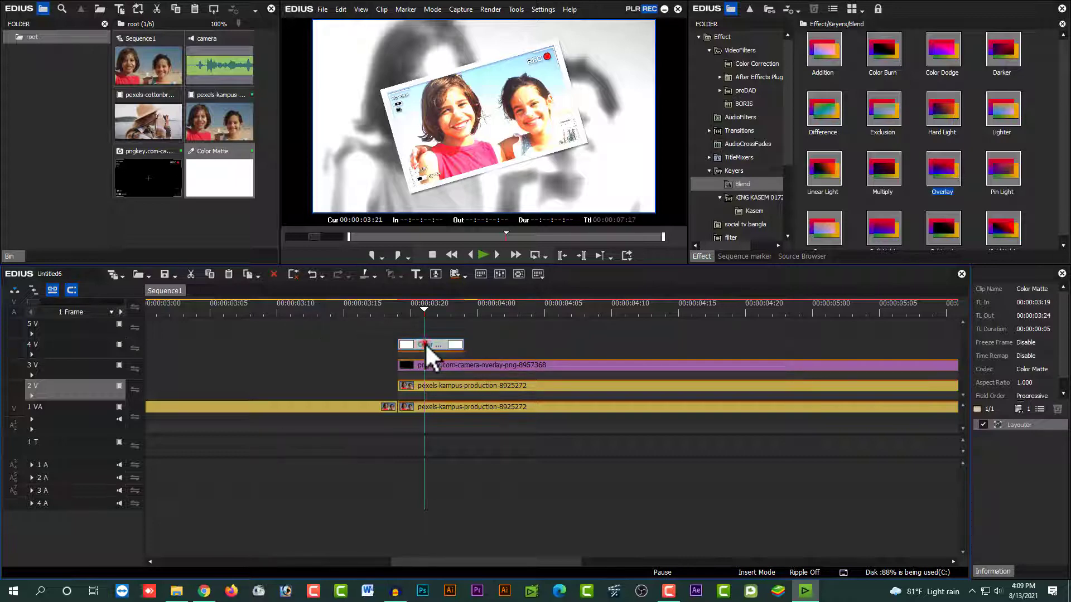
pyautogui.click(31, 355)
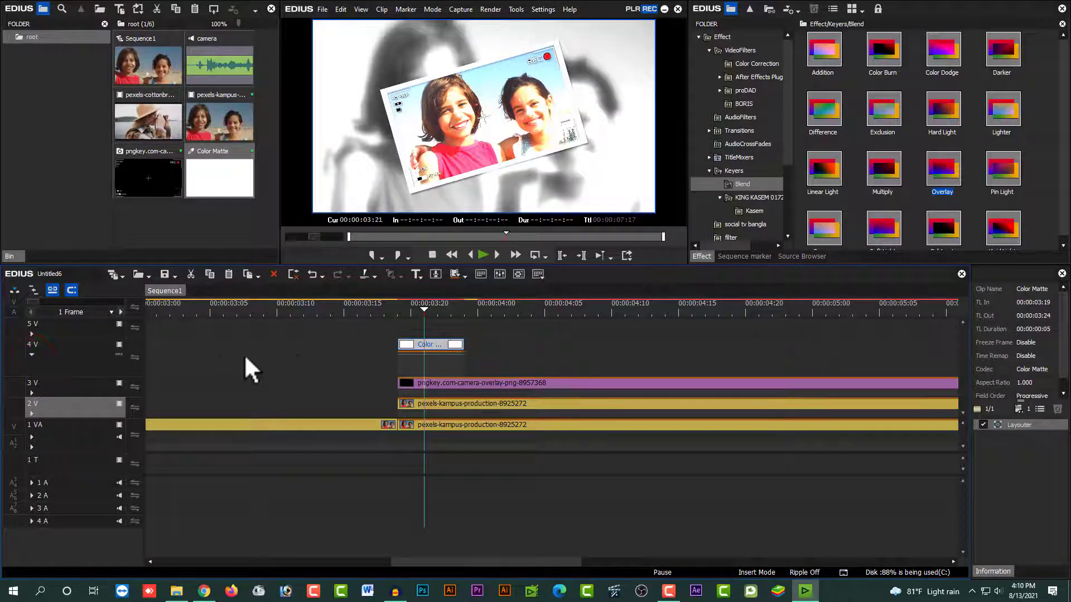
pyautogui.click(117, 353)
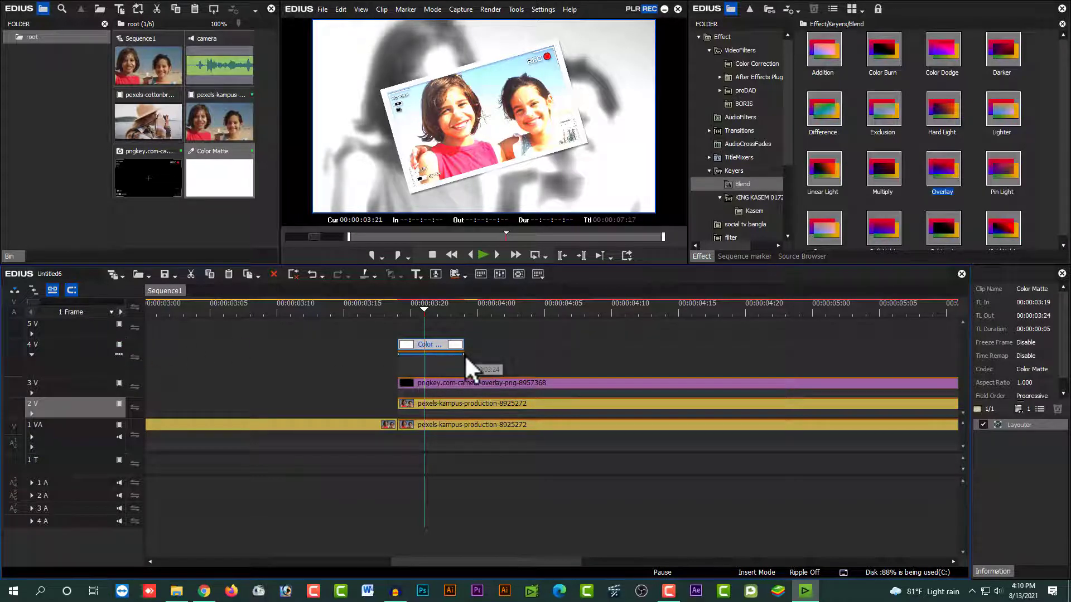
pyautogui.moveTo(464, 358)
pyautogui.mouseDown()
pyautogui.moveTo(471, 370)
pyautogui.moveTo(466, 353)
pyautogui.mouseUp()
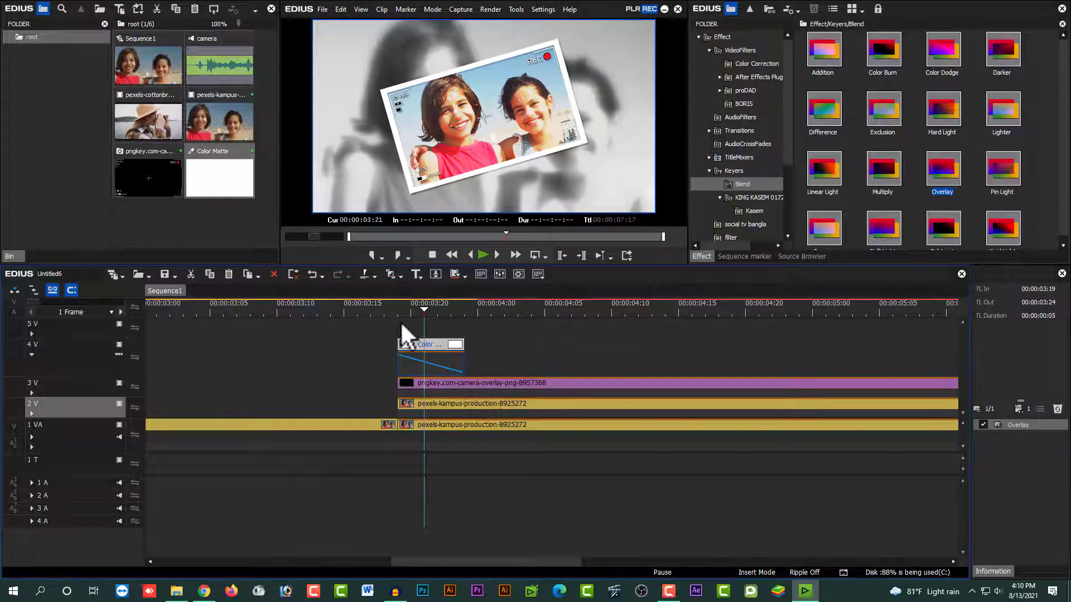
# Step: Play the fading flash from about 00:00:03:05 and set the playhead to 00:00:04:04
pyautogui.click(395, 305)
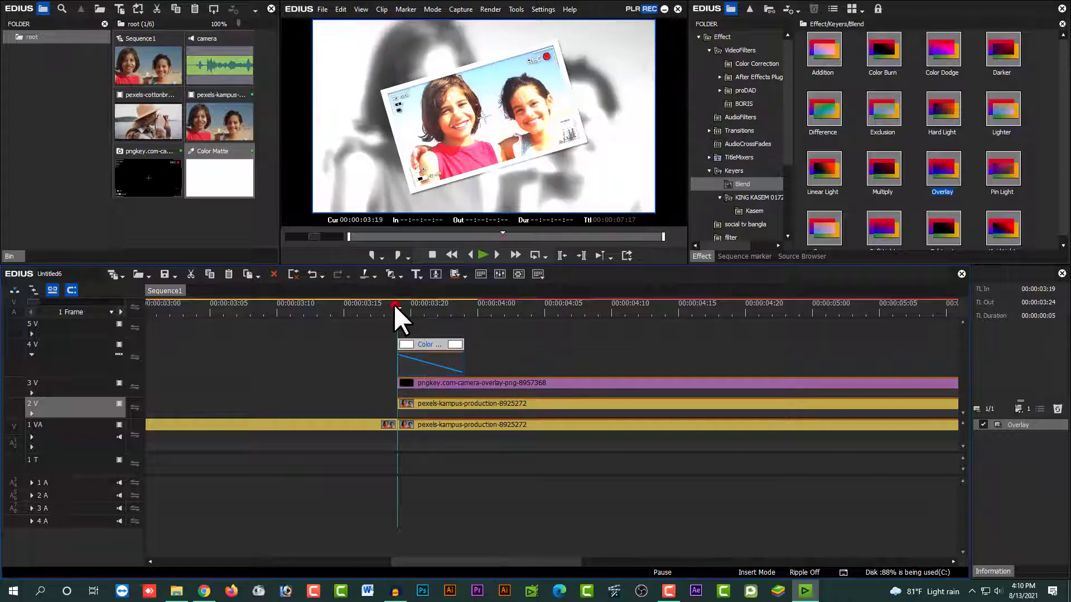
pyautogui.moveTo(400, 307); pyautogui.dragTo(210, 333)
pyautogui.press('space')
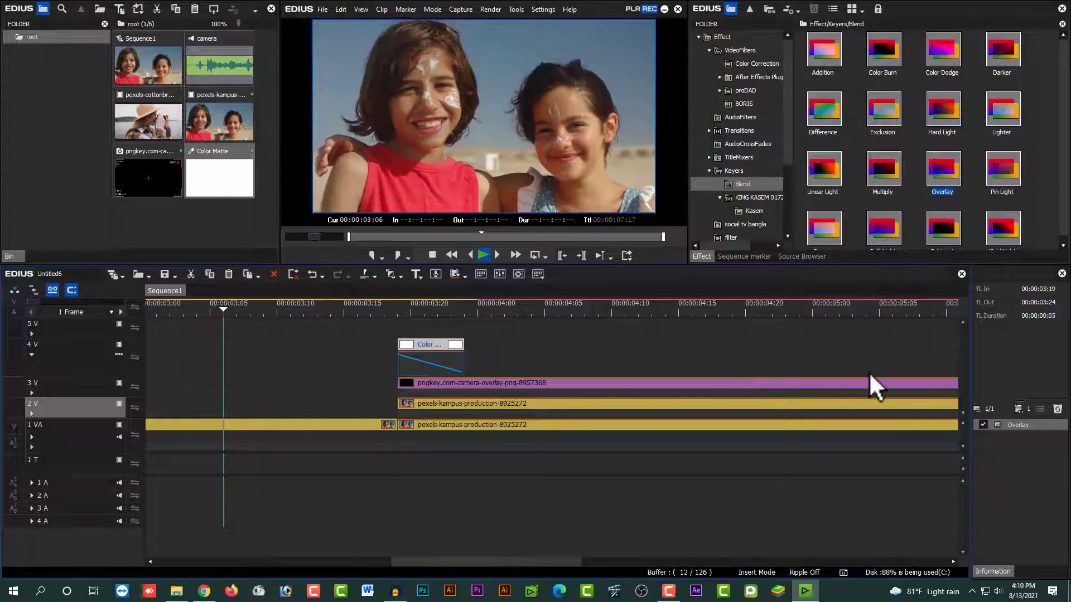
pyautogui.click(350, 305)
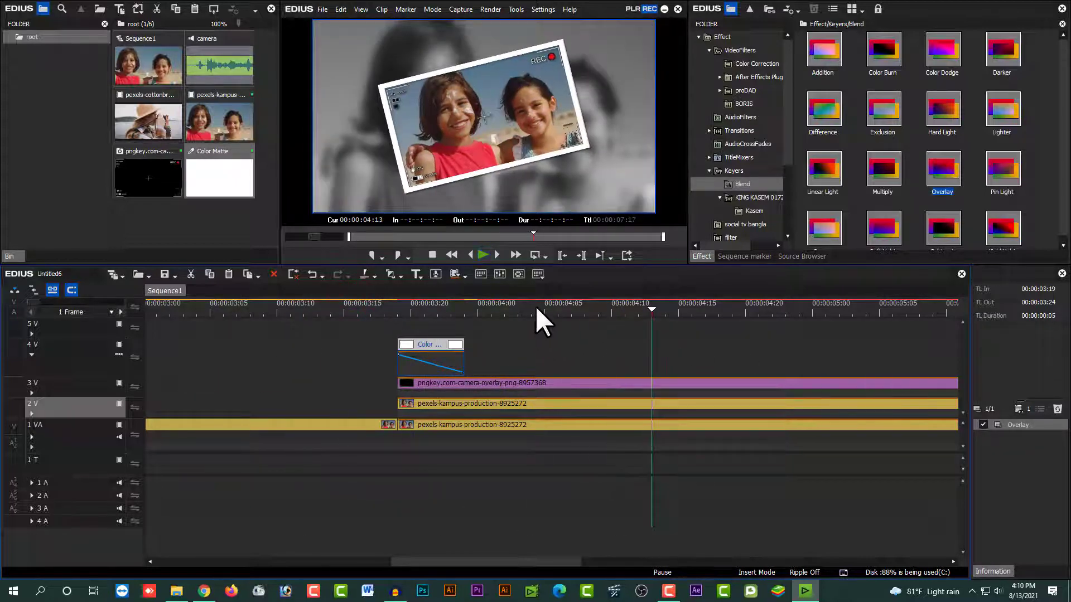
pyautogui.click(532, 306)
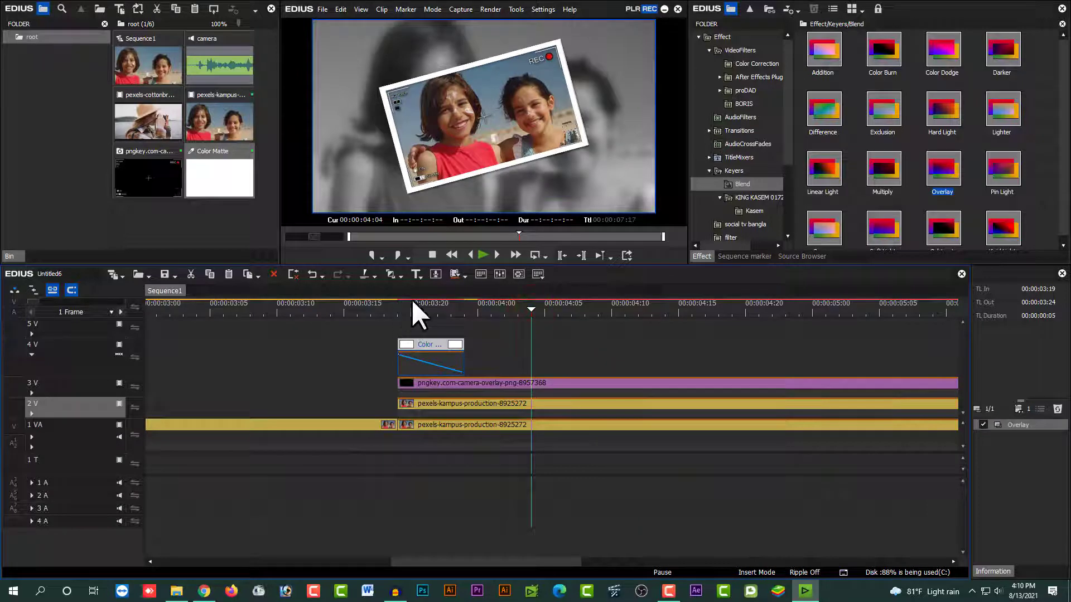
# Step: Place the camera sound clip on the expanded 1 A track and shift it to start at 00:00:03:08
pyautogui.click(213, 62)
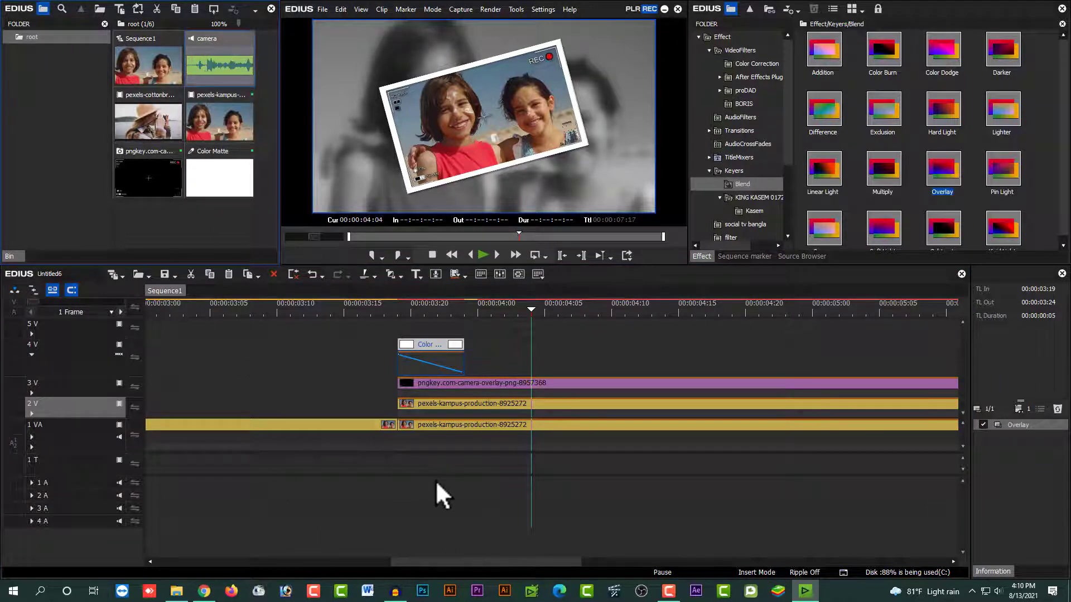
pyautogui.click(31, 483)
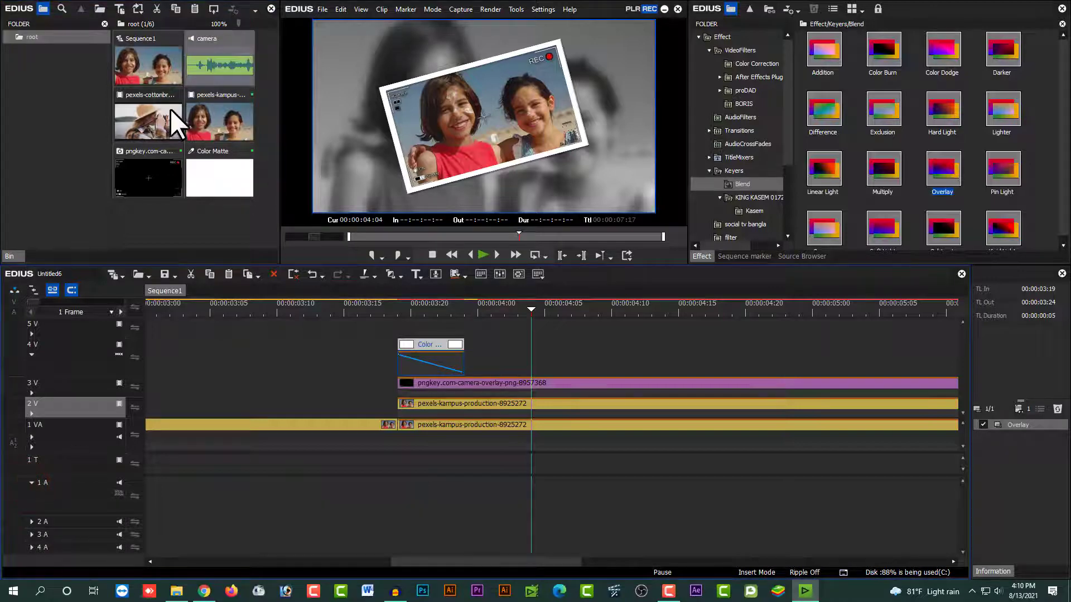
pyautogui.moveTo(219, 70); pyautogui.dragTo(368, 506)
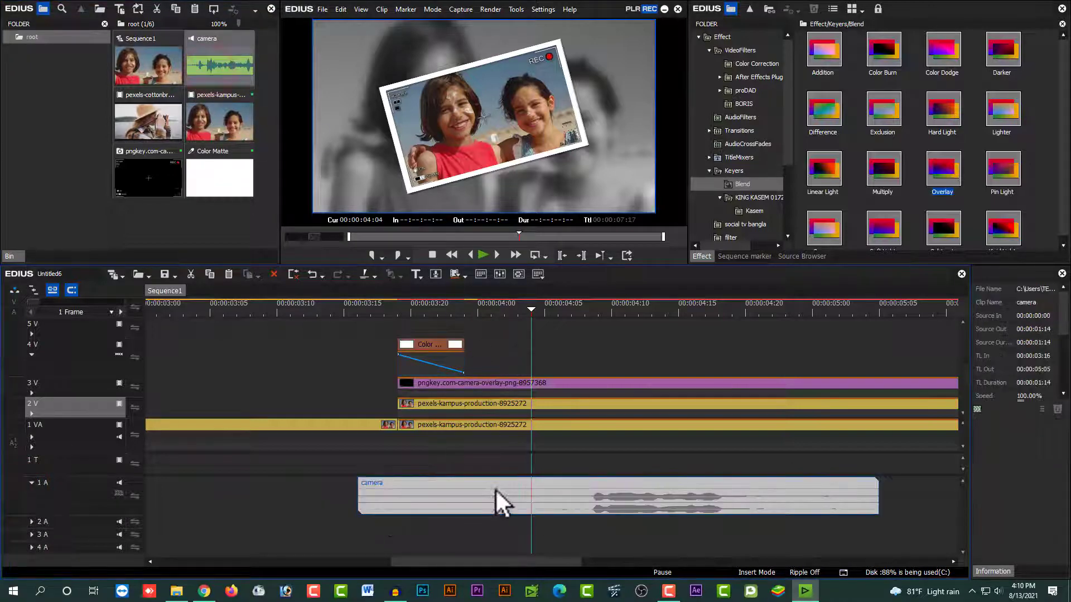
pyautogui.moveTo(504, 488); pyautogui.dragTo(450, 499)
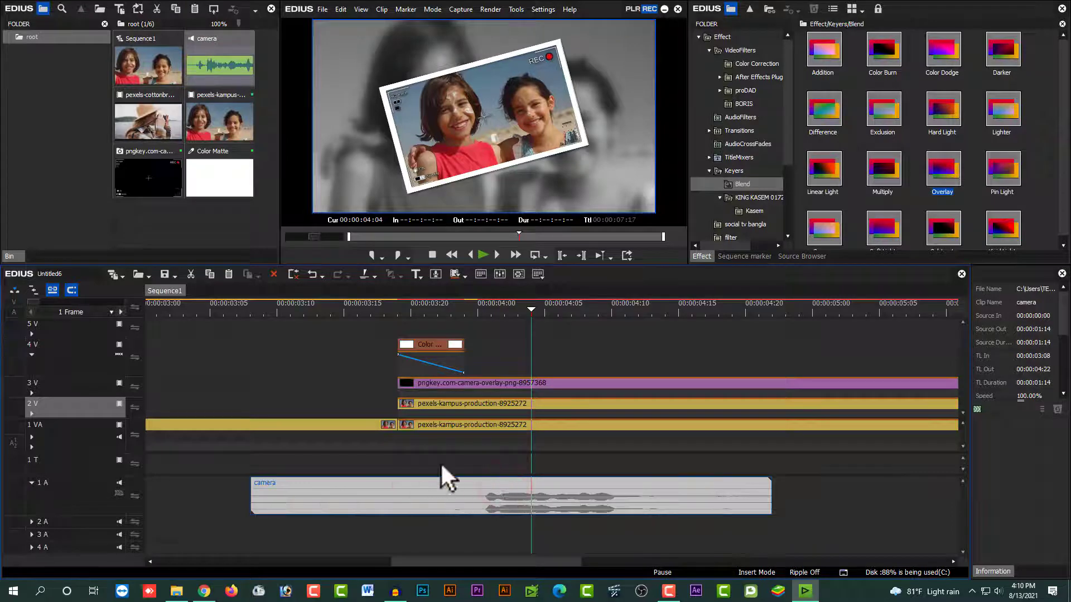
# Step: Split the camera sound clip at 00:00:04:00, just before the shutter waveform, and delete the silent part before the cut
pyautogui.click(488, 303)
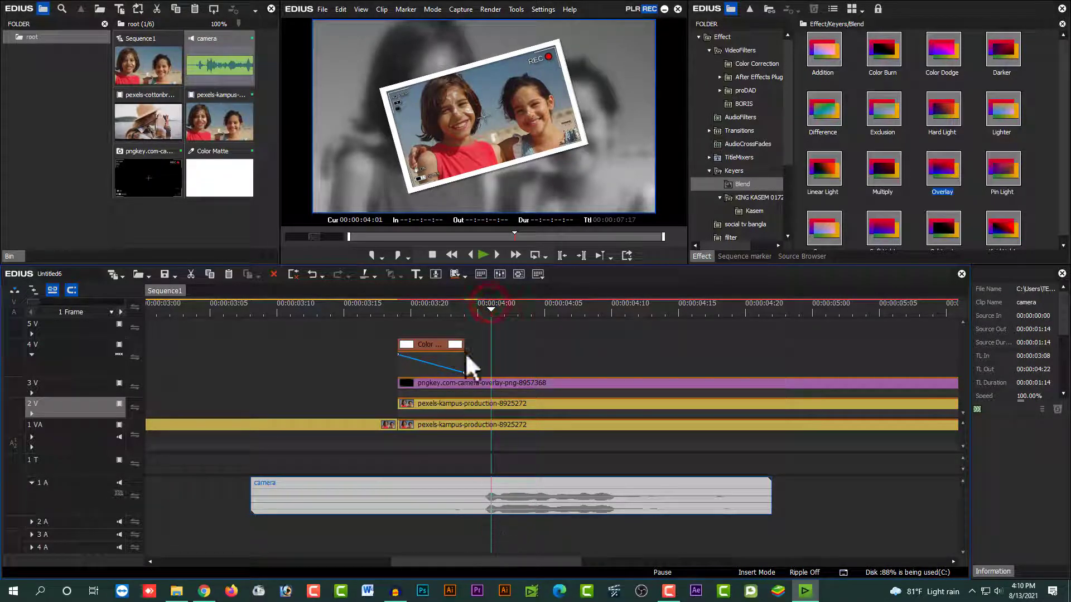
pyautogui.click(481, 306)
pyautogui.click(475, 491)
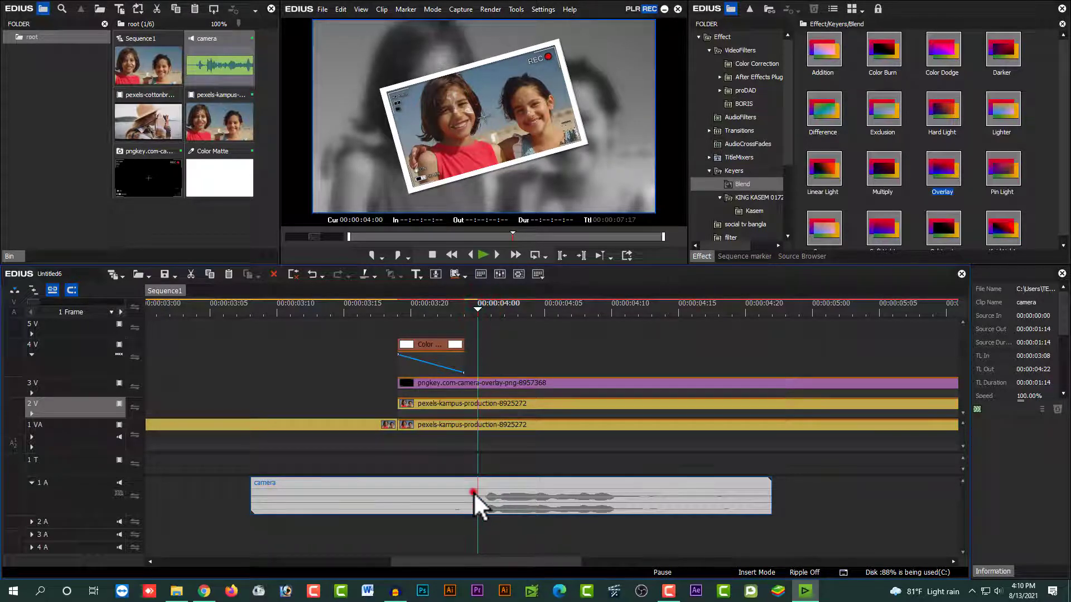
pyautogui.press('c')
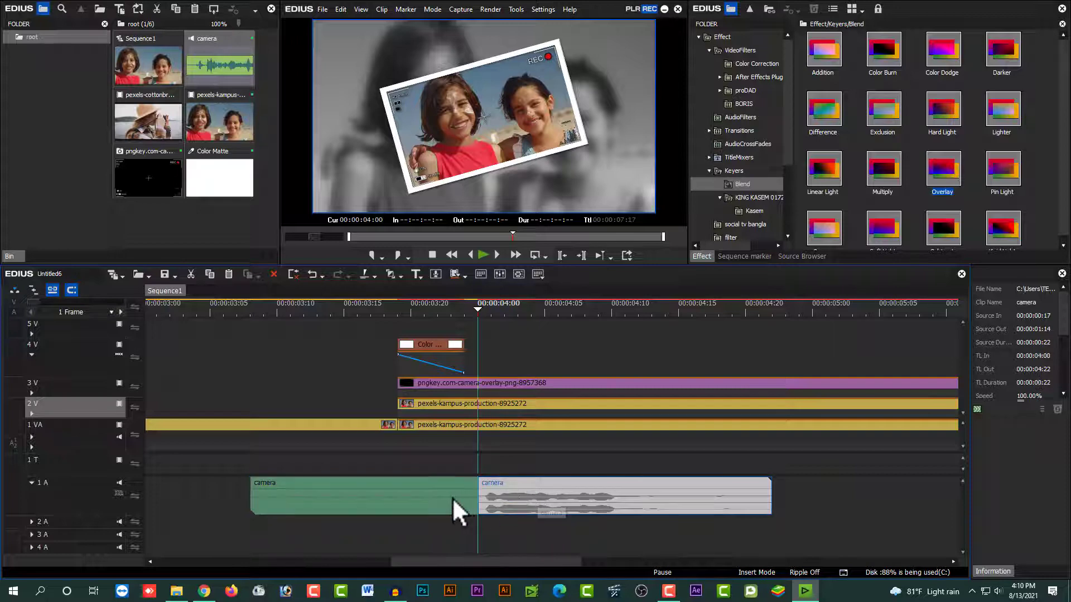
pyautogui.click(437, 491)
pyautogui.press('Delete')
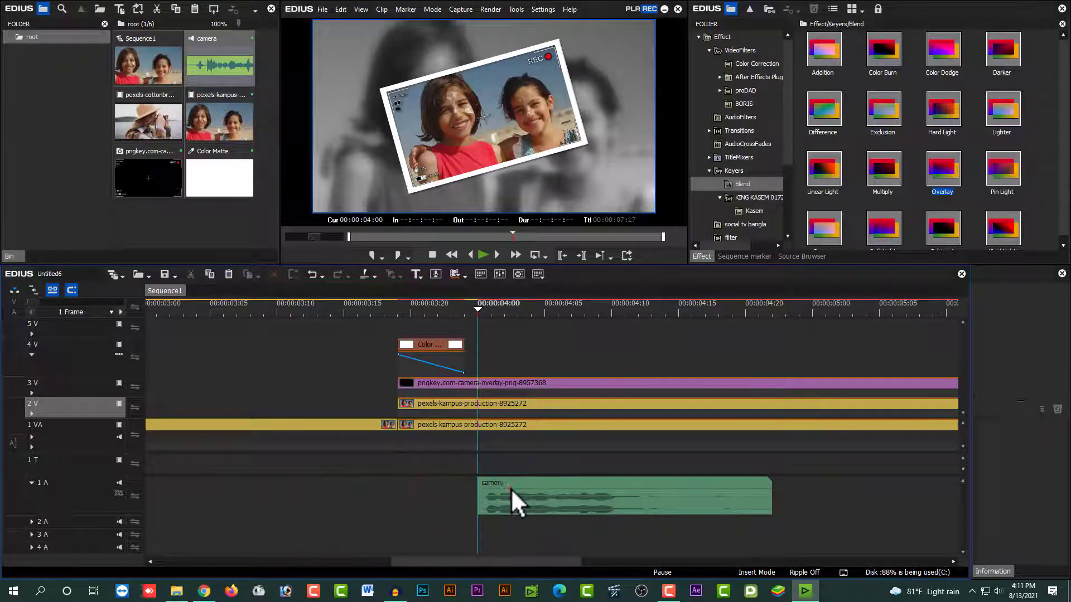
# Step: Move the trimmed camera sound to start at 00:00:03:19 with the flash and play it back from 00:00:03:10
pyautogui.moveTo(510, 488); pyautogui.dragTo(431, 490)
pyautogui.click(273, 305)
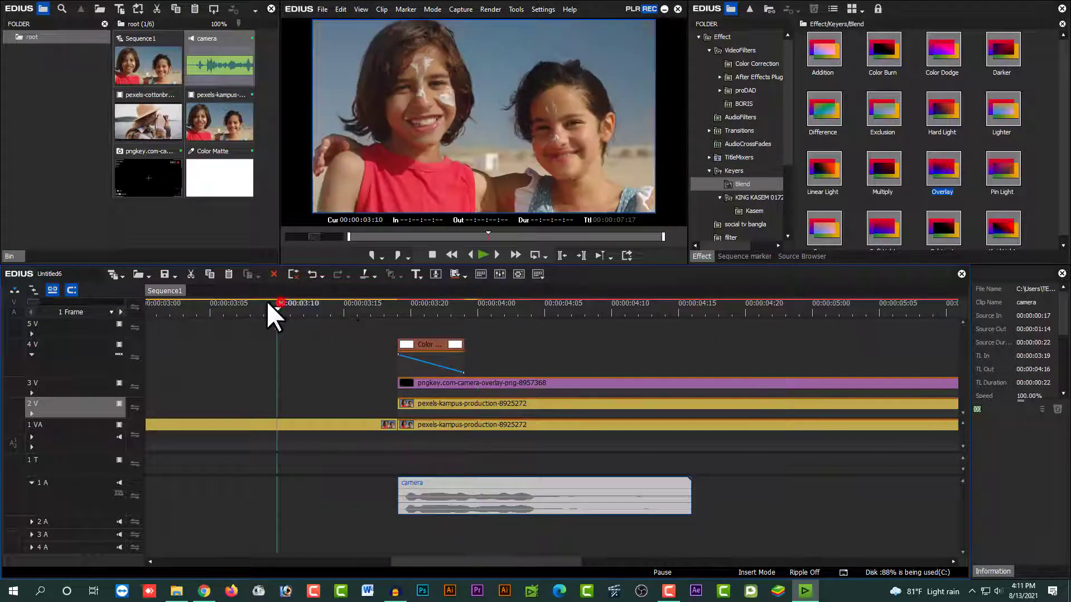
pyautogui.press('space')
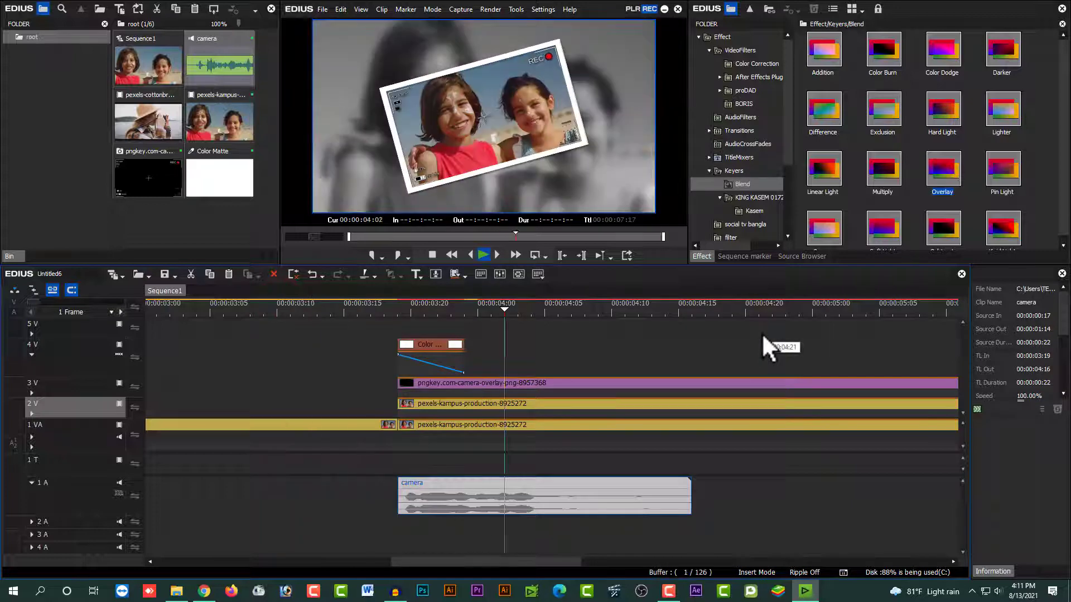
pyautogui.press('space')
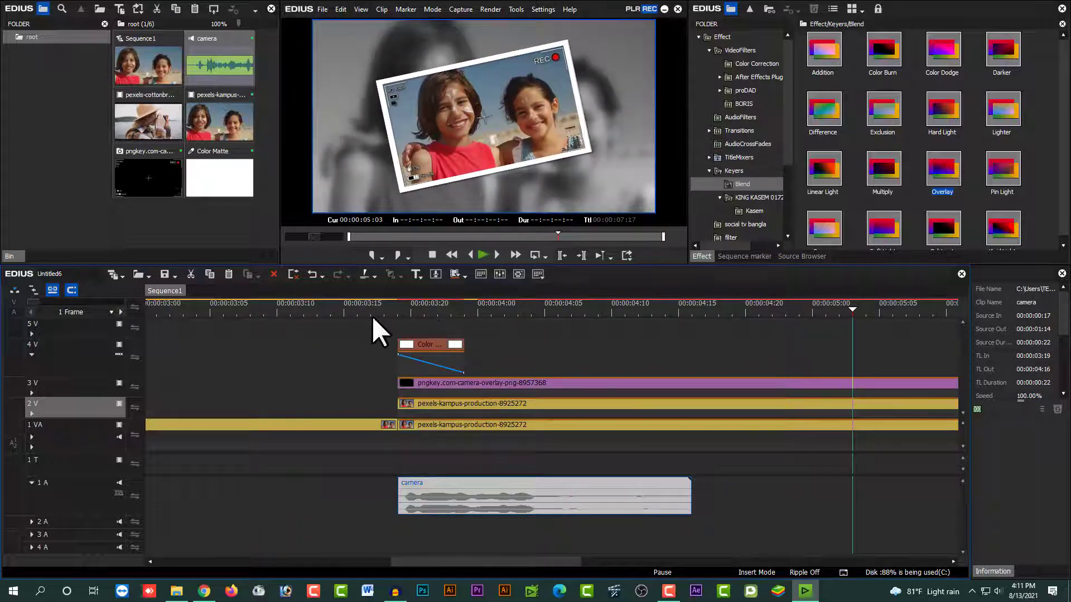
# Step: Fit the whole sequence in the timeline and play the finished snapshot effect from the beginning to 00:00:06:01
pyautogui.hotkey('ctrl', '0')
pyautogui.press('Home')
pyautogui.press('space')
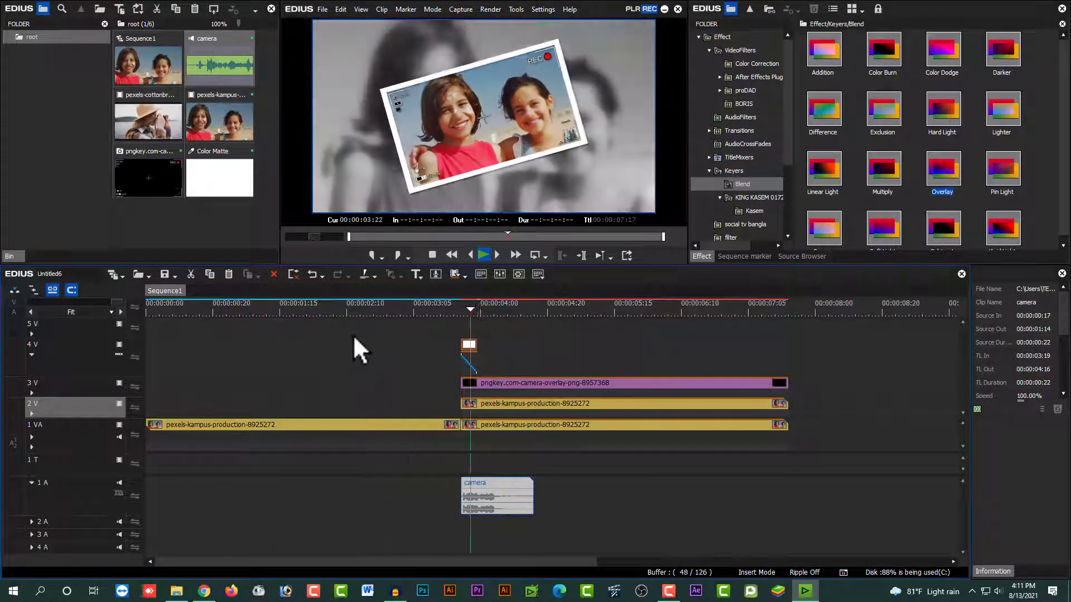
pyautogui.press('space')
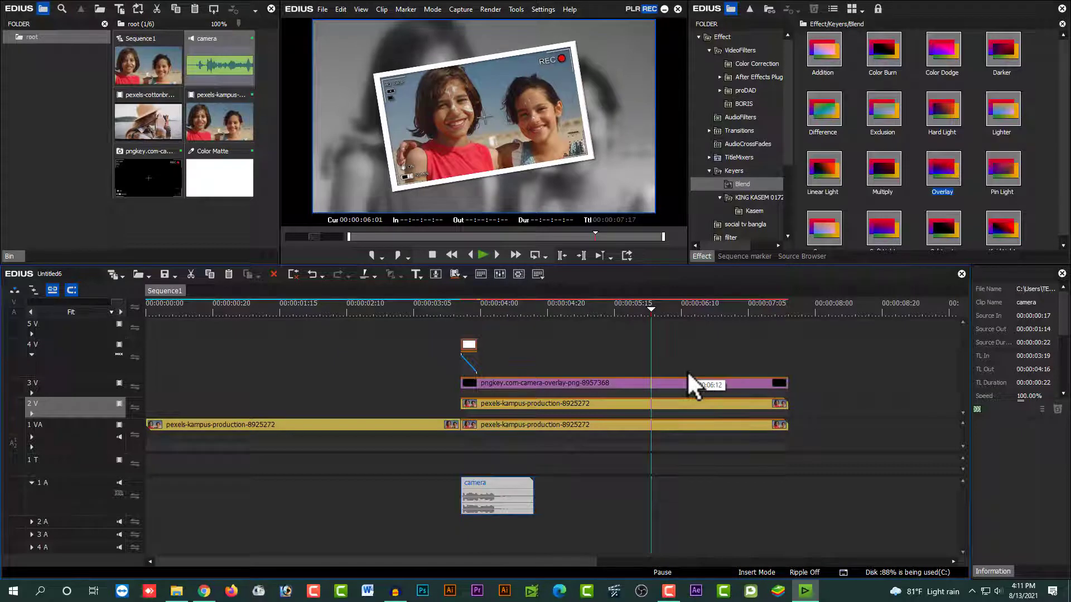